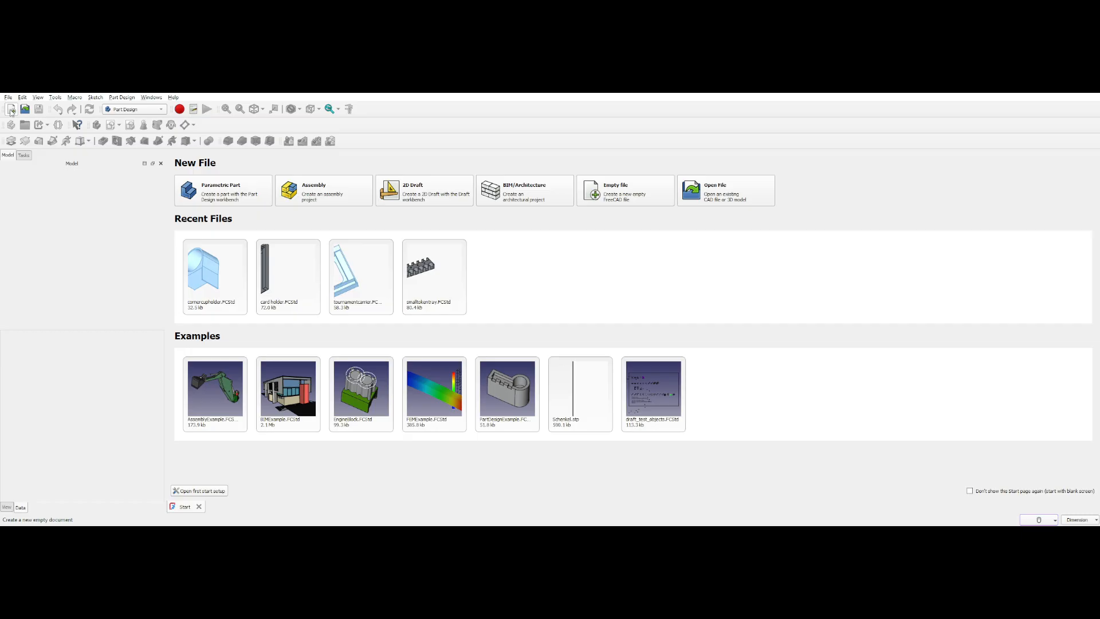
Create a new document and start a sketch on the XY plane
click(11, 108)
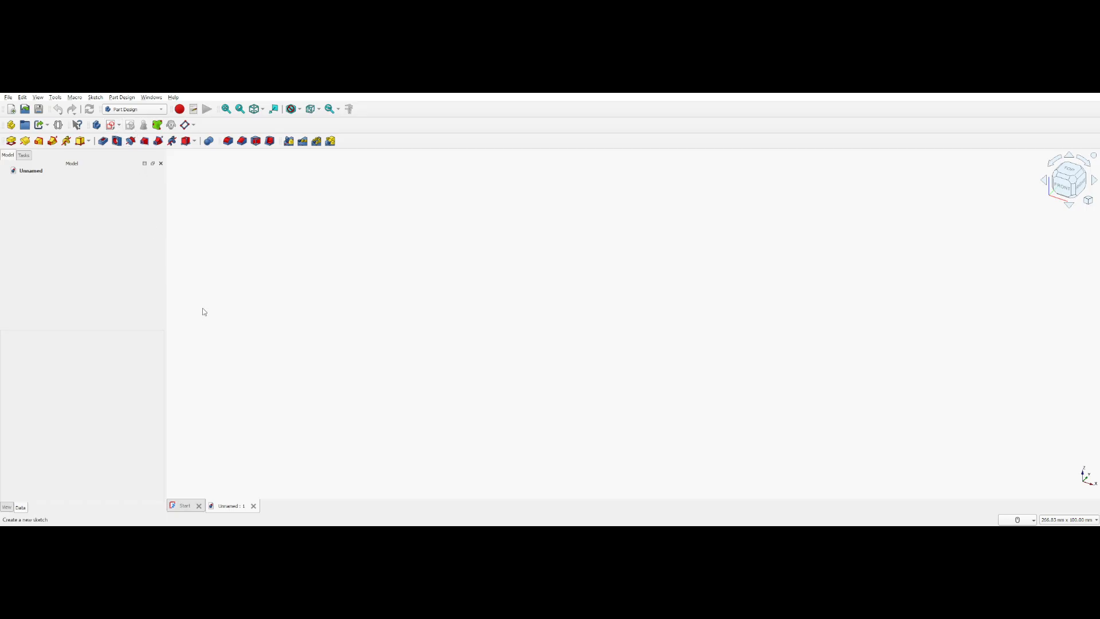
click(49, 211)
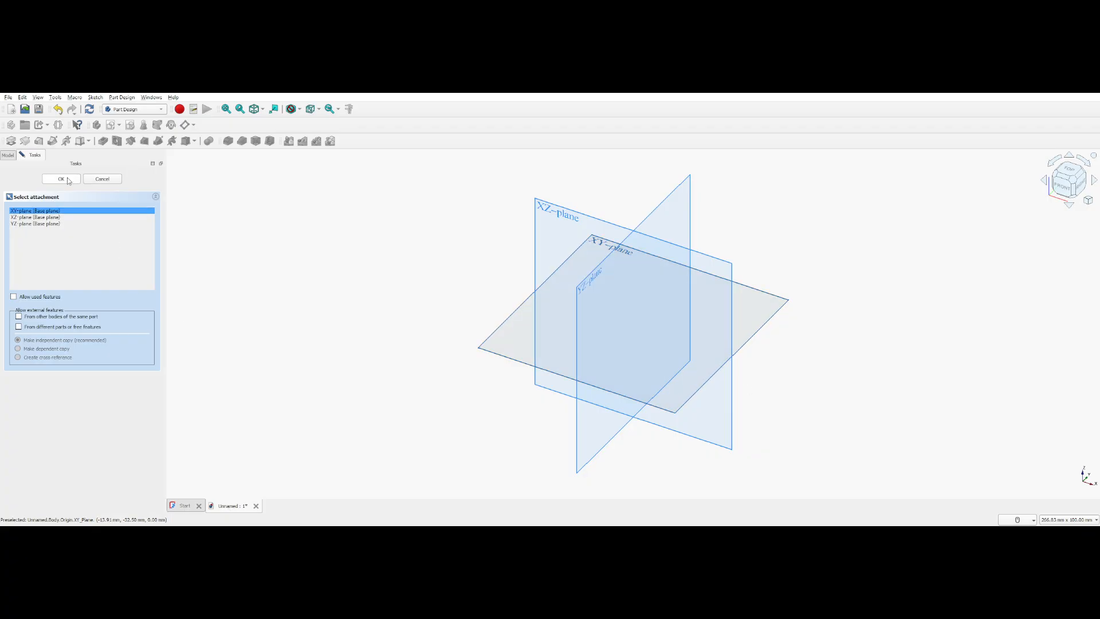
click(61, 179)
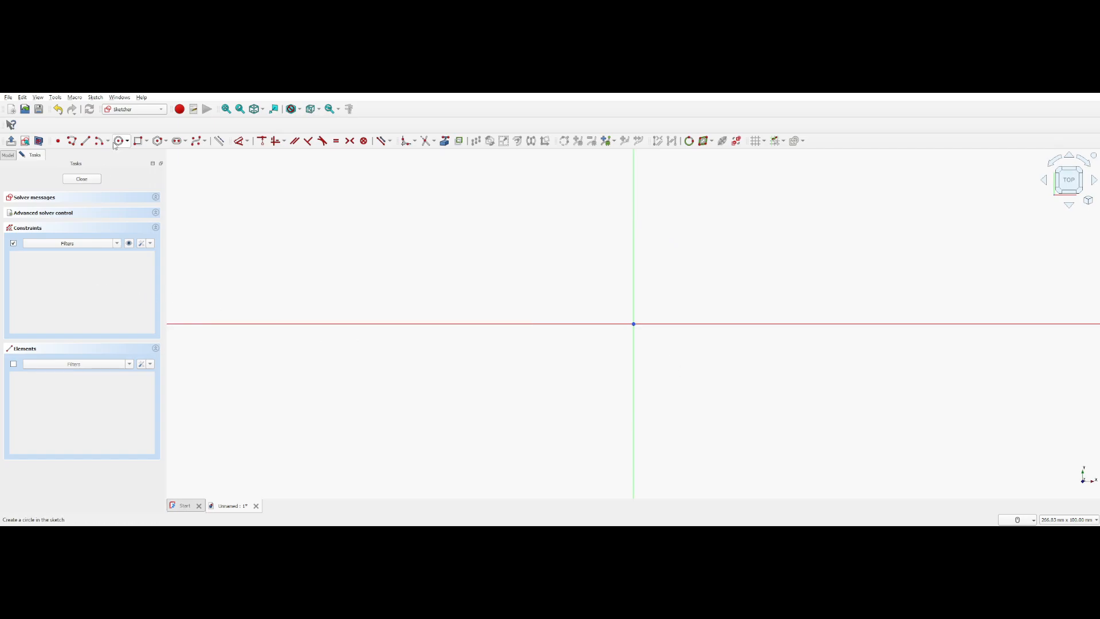
Draw a 400 by 400 mm rectangle centred on the origin and close the sketch
click(137, 141)
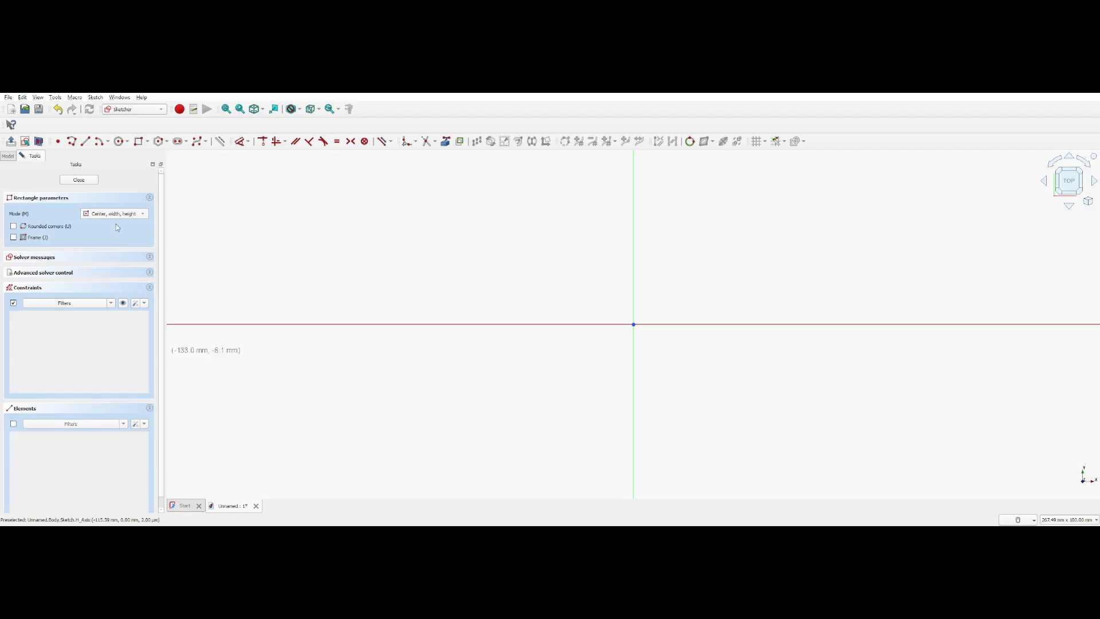
scroll(573, 333, down, 5)
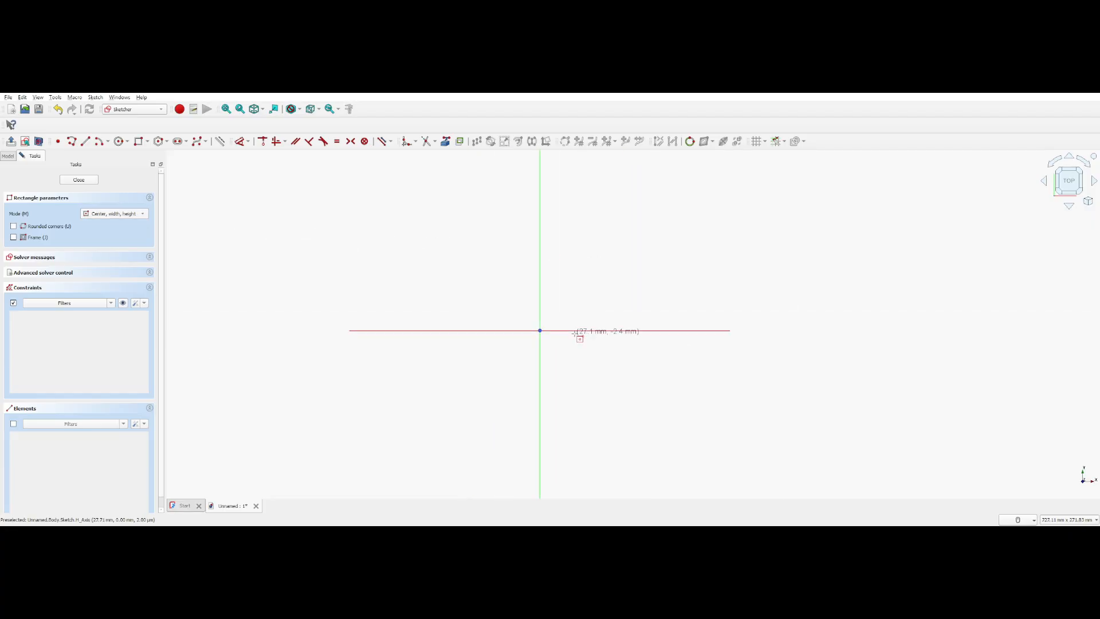
click(540, 331)
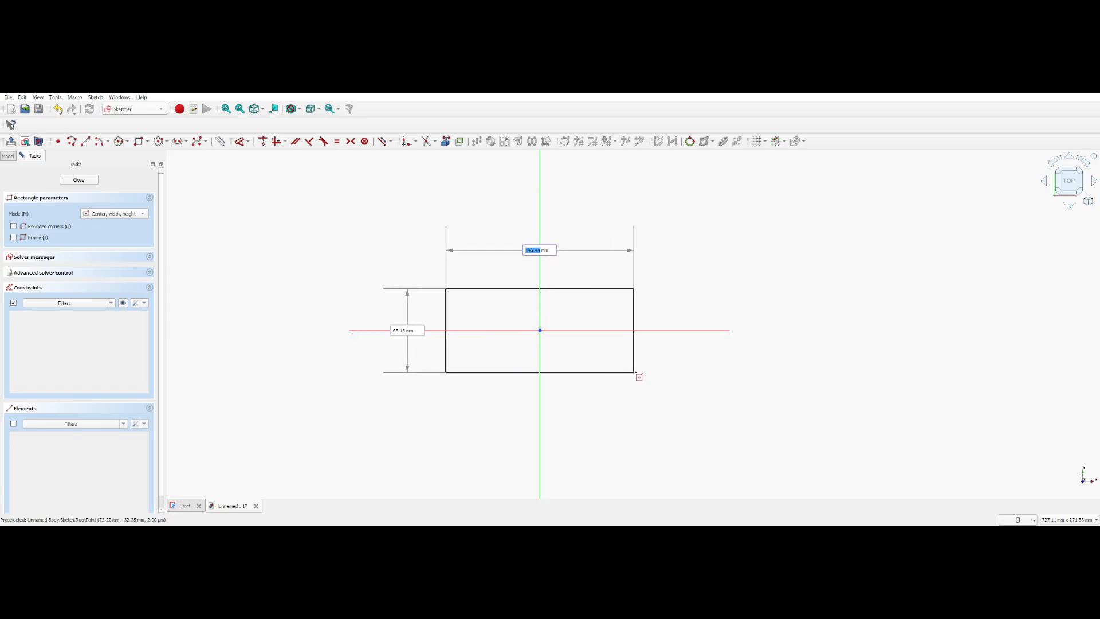
key(Escape)
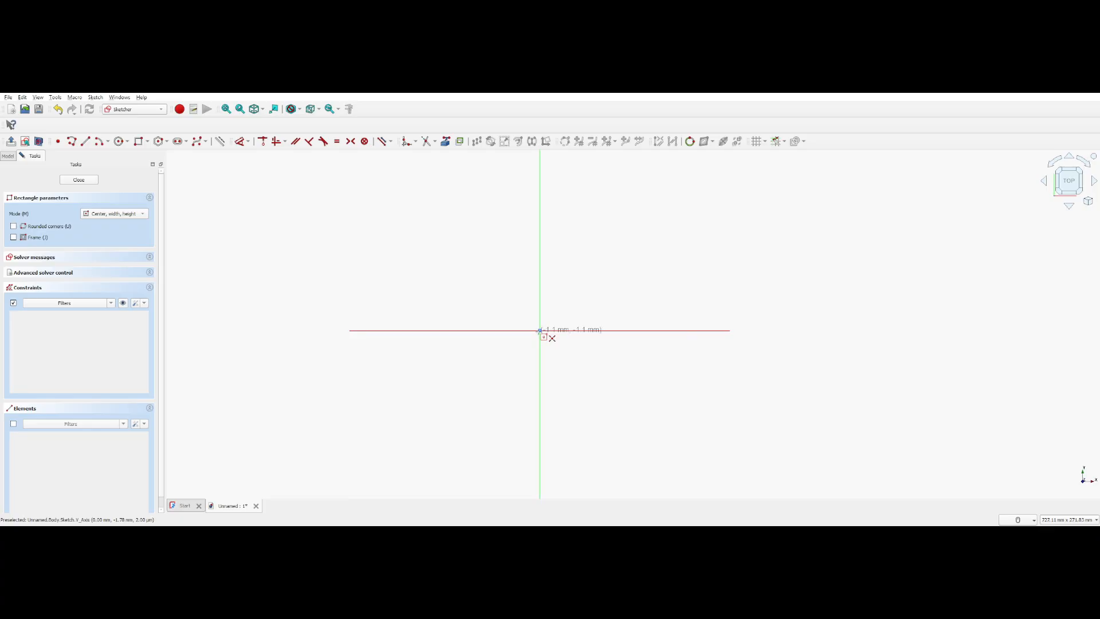
click(540, 330)
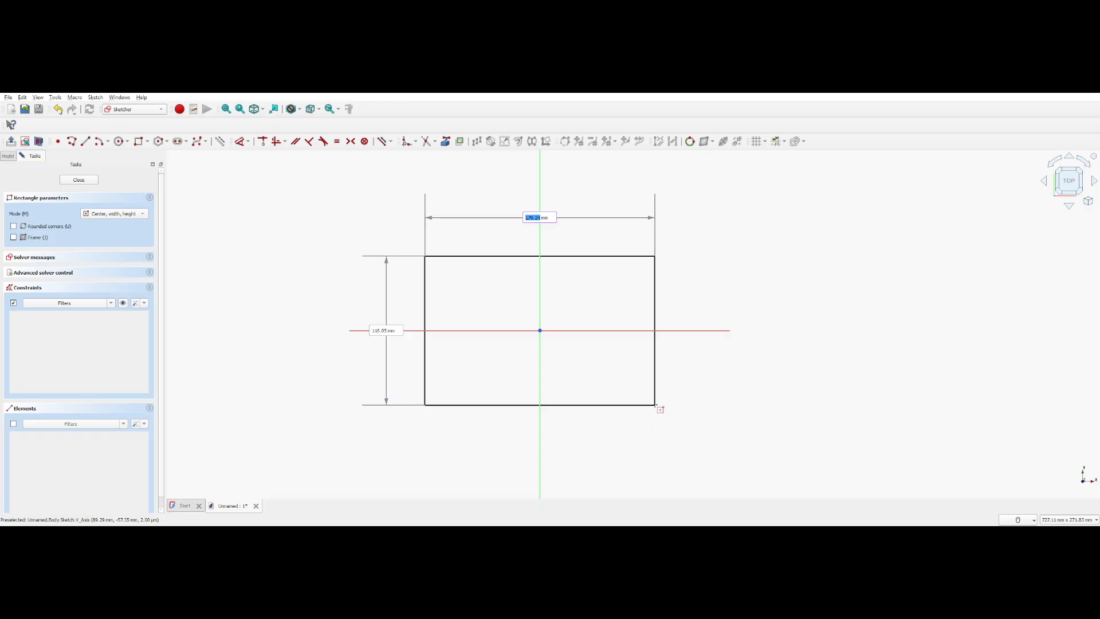
text(400)
key(Tab)
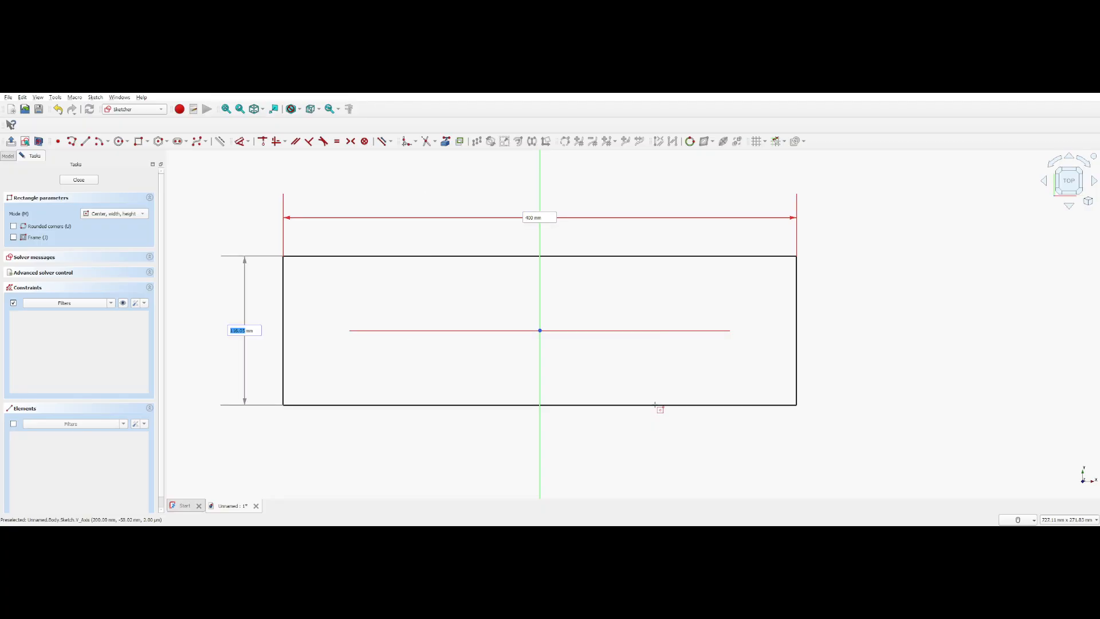
text(400)
key(Return)
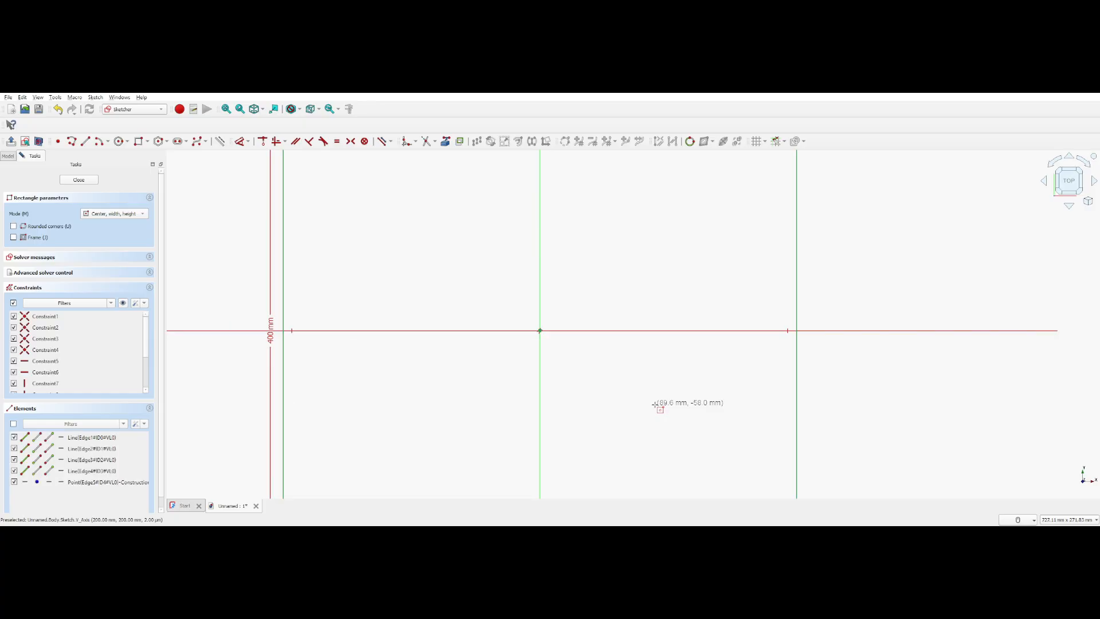
scroll(655, 404, down, 5)
scroll(823, 452, up, 2)
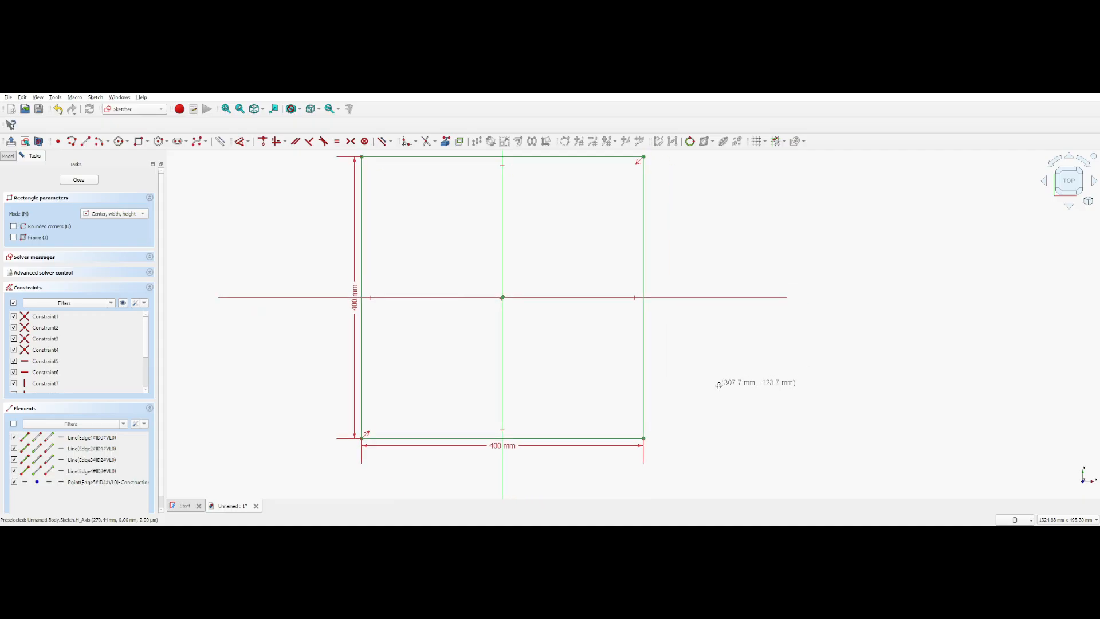
key(Escape)
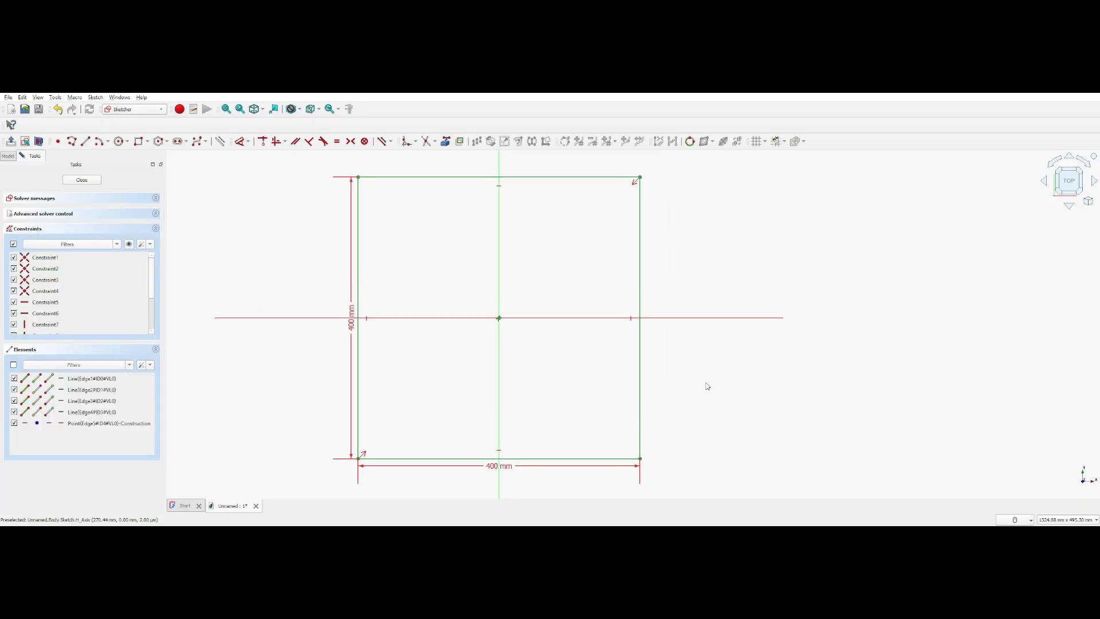
click(82, 179)
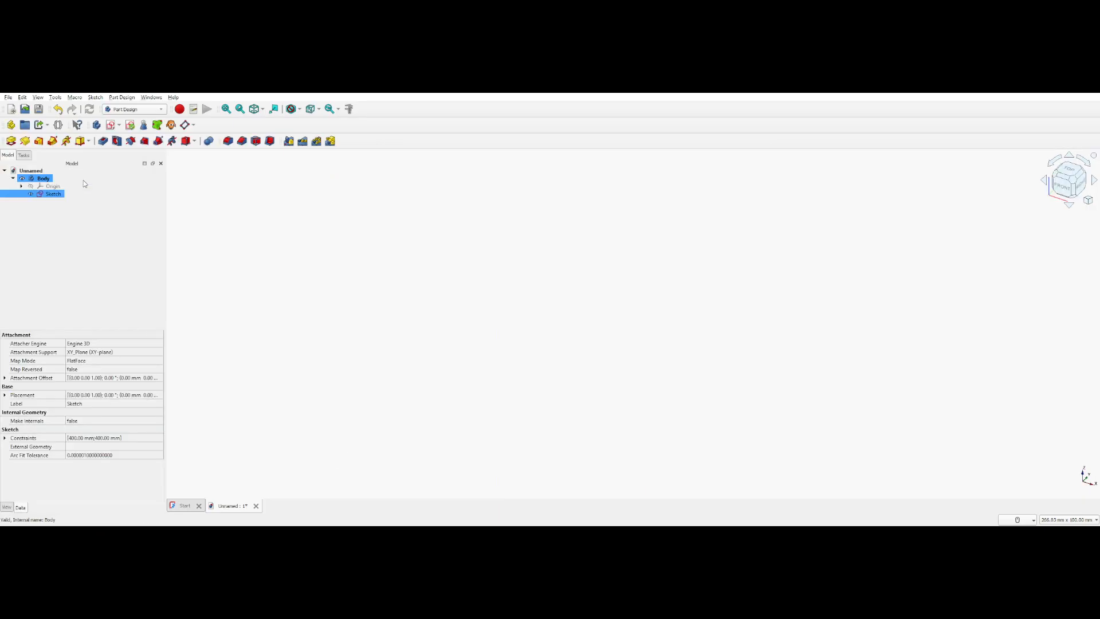
Examine the square sketch from angled views and return to the top view
scroll(522, 335, down, 5)
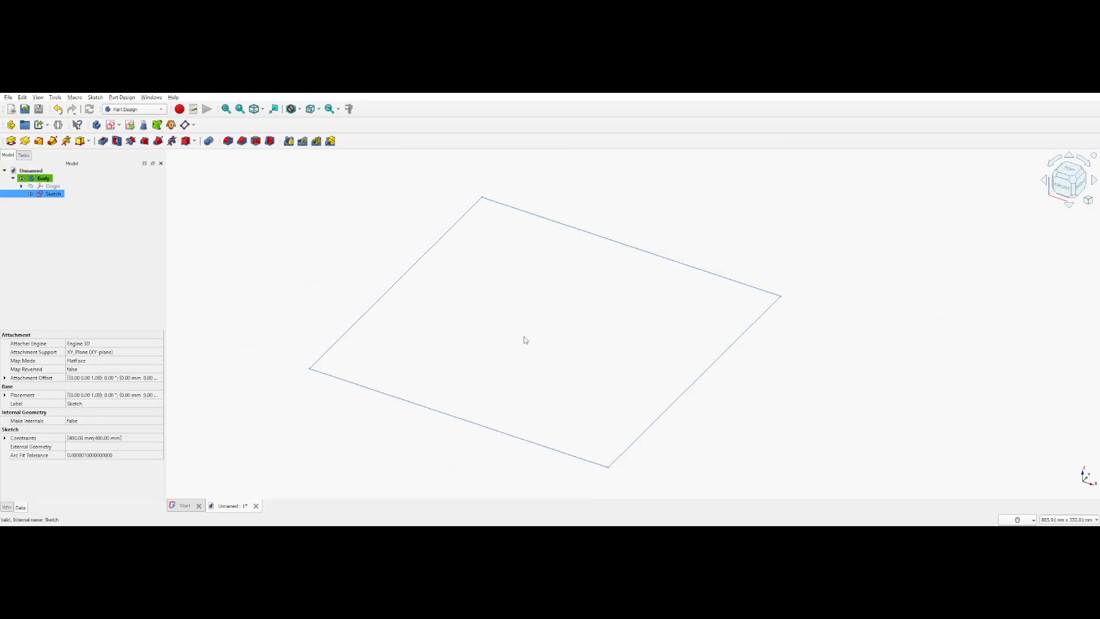
click(1067, 169)
click(1088, 200)
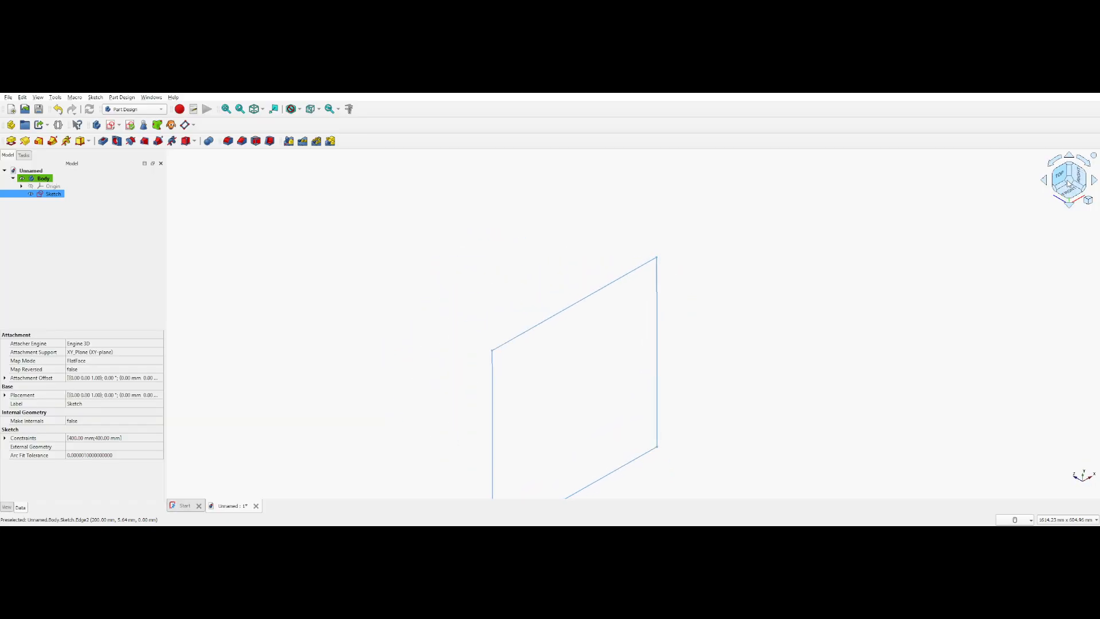
key(1)
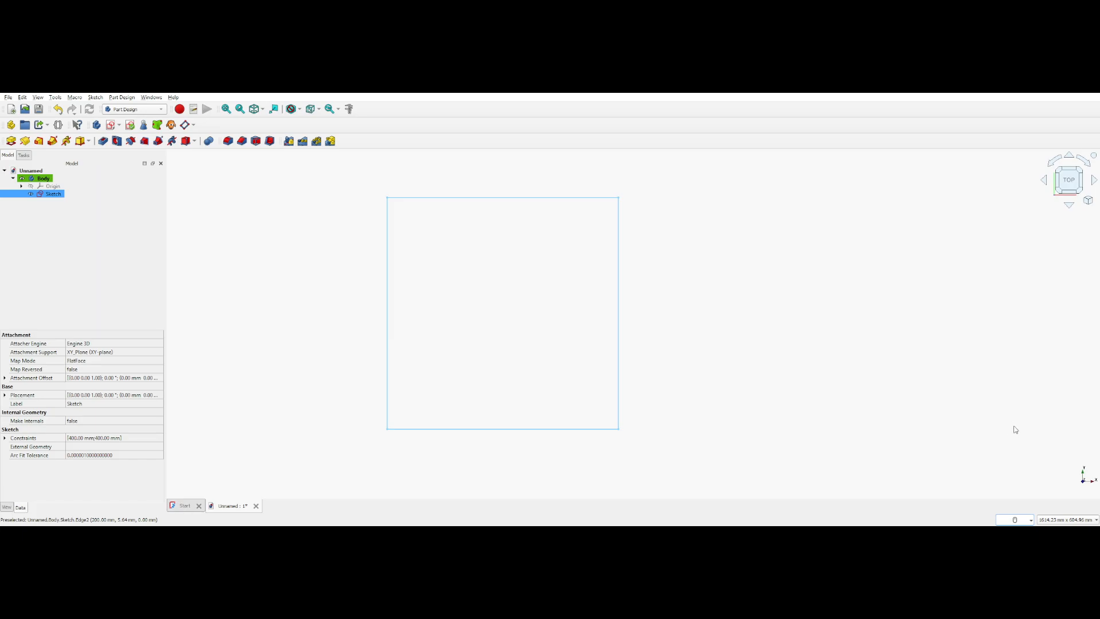
mouse_move(513, 344)
middle_down()
mouse_move(548, 324)
mouse_move(496, 385)
middle_up()
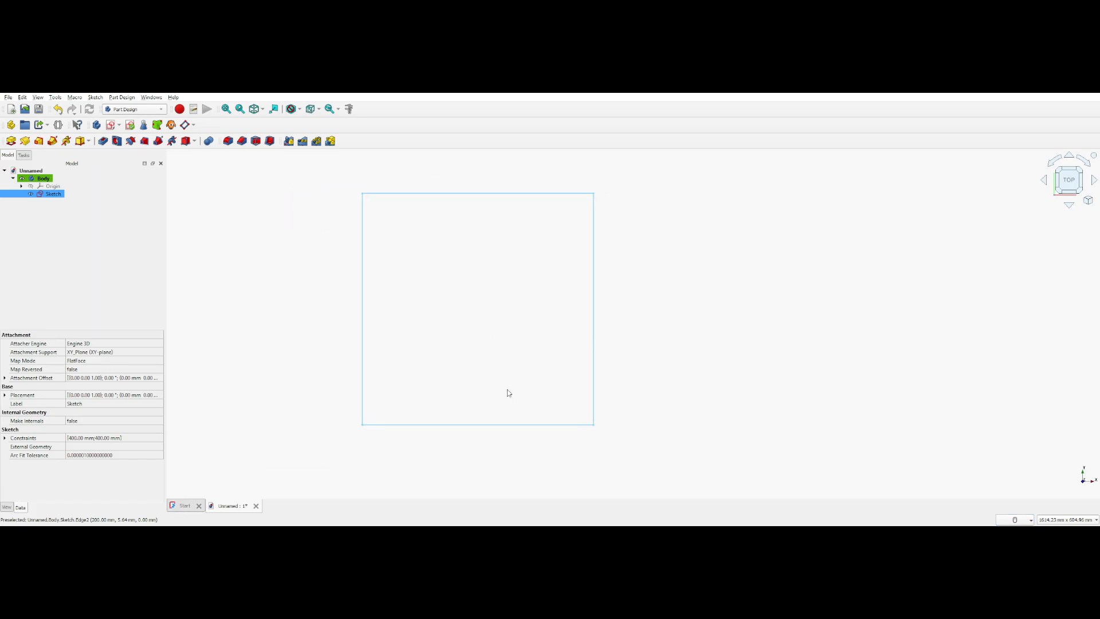
click(499, 361)
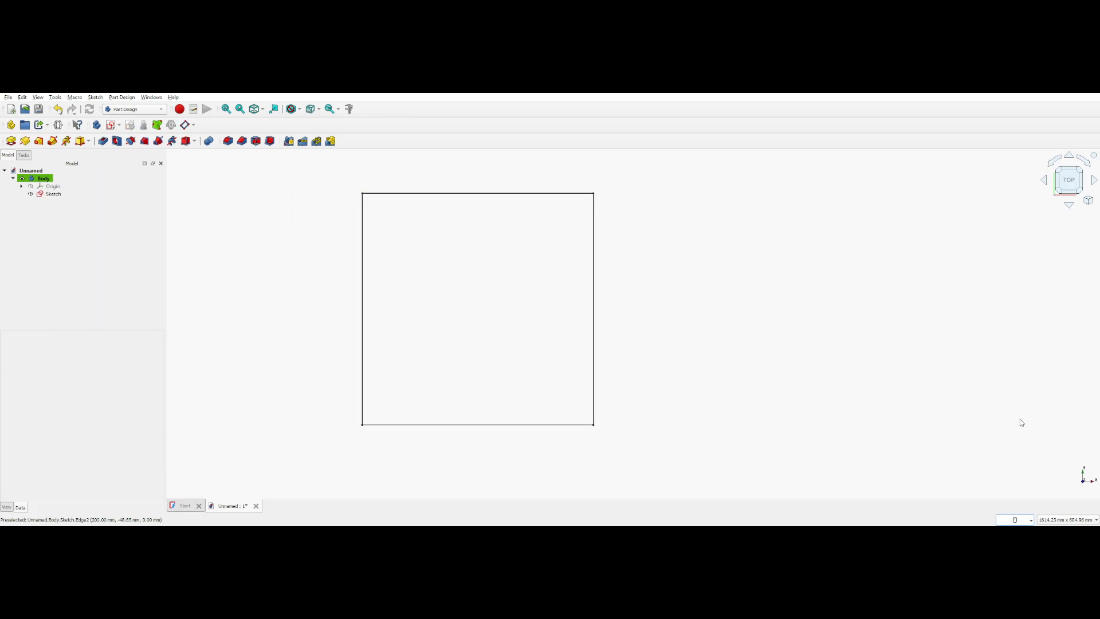
mouse_move(634, 380)
middle_down()
mouse_move(557, 314)
mouse_move(560, 290)
mouse_move(656, 361)
mouse_move(825, 281)
middle_up()
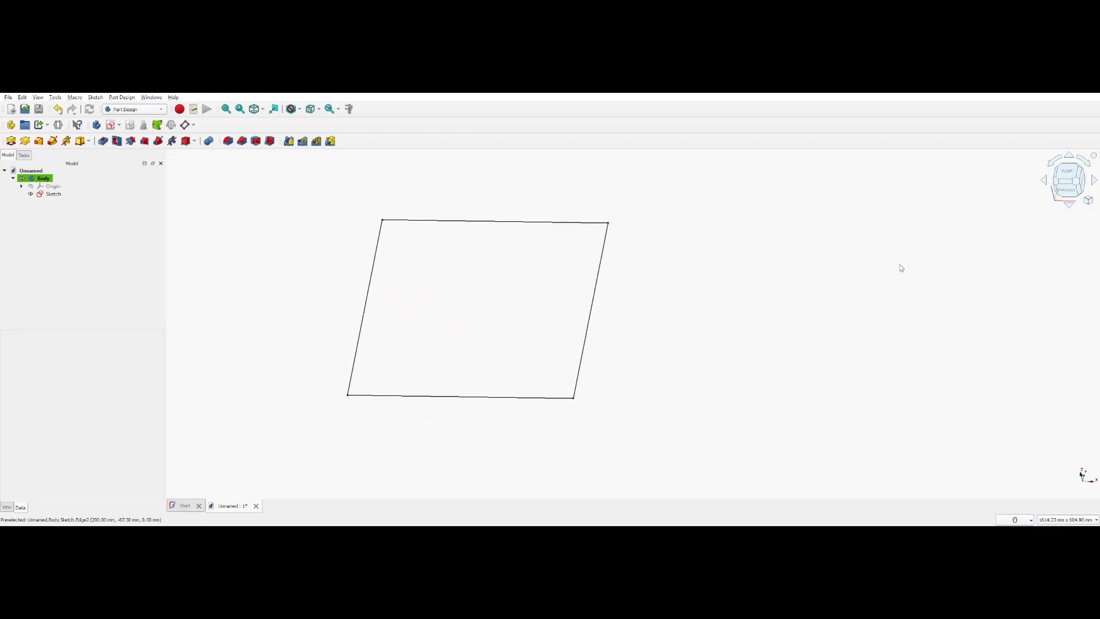
click(1071, 173)
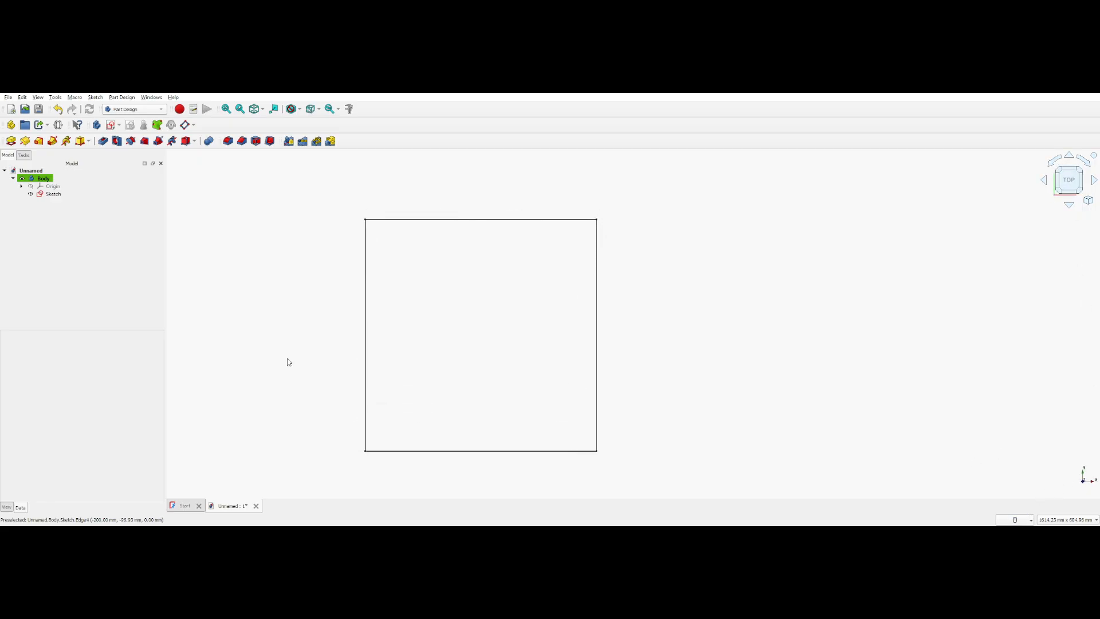
Pad the square sketch by 10 mm along its normal to form a flat plate
click(61, 194)
click(53, 195)
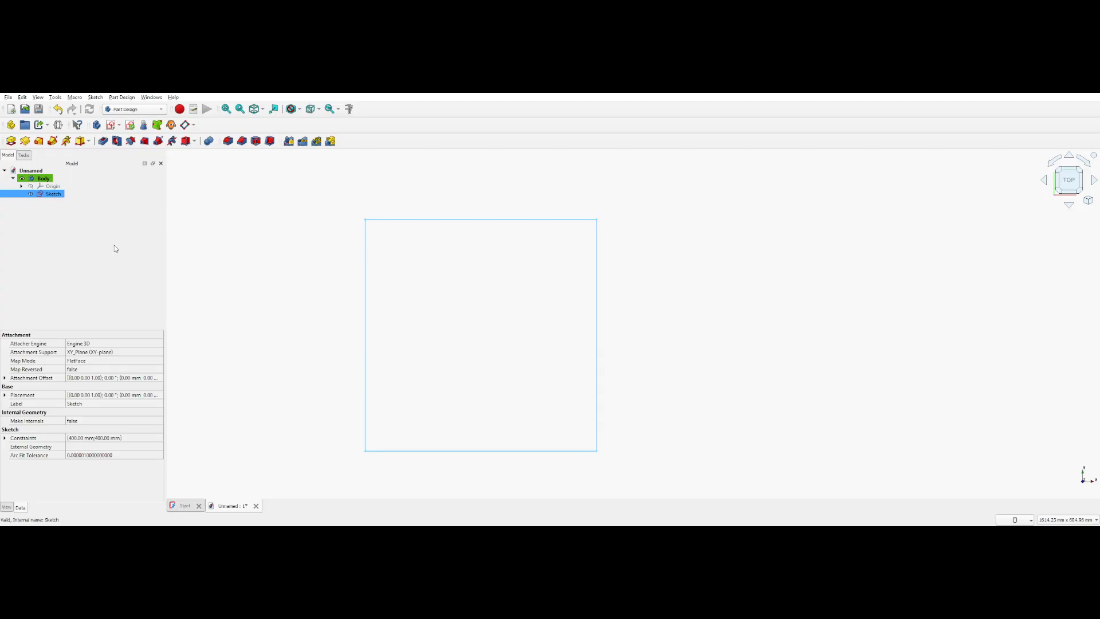
click(10, 142)
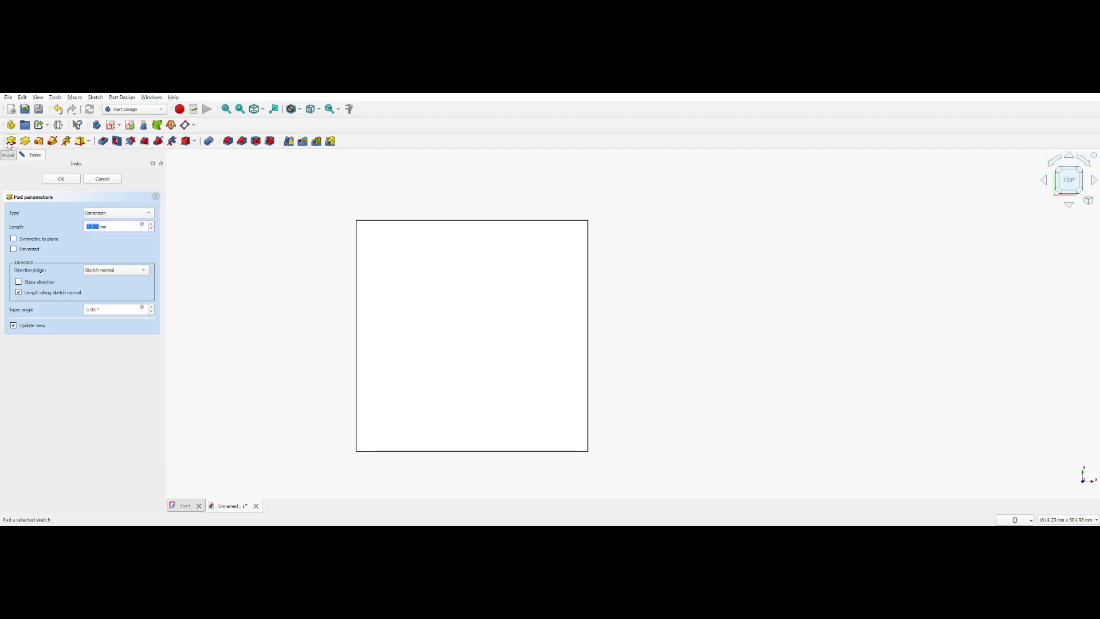
click(1081, 193)
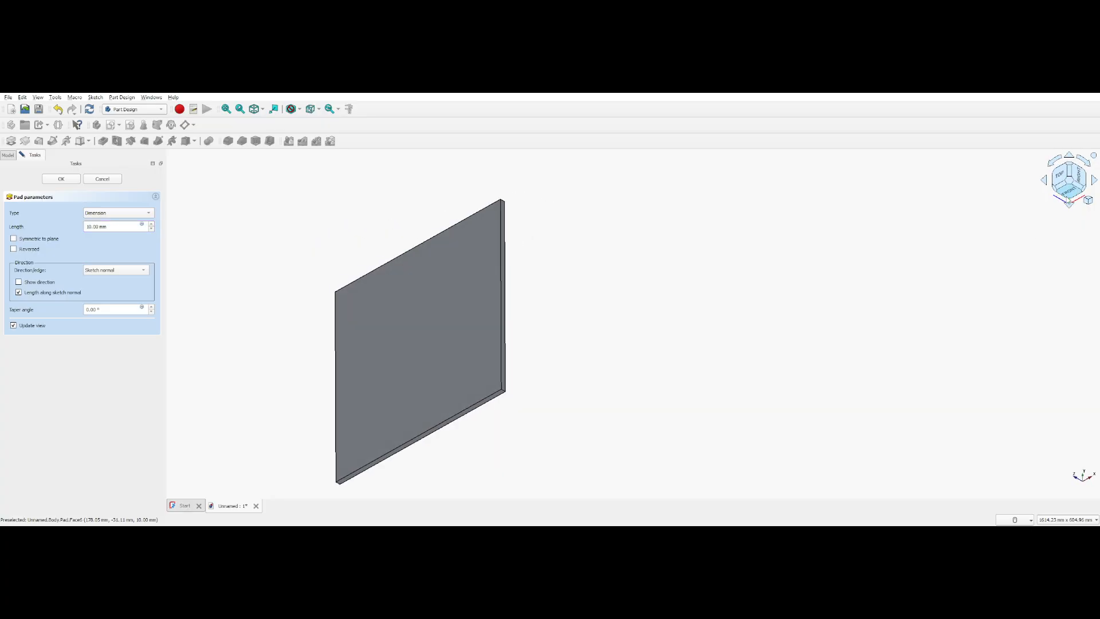
middle_drag(643, 383, 697, 386)
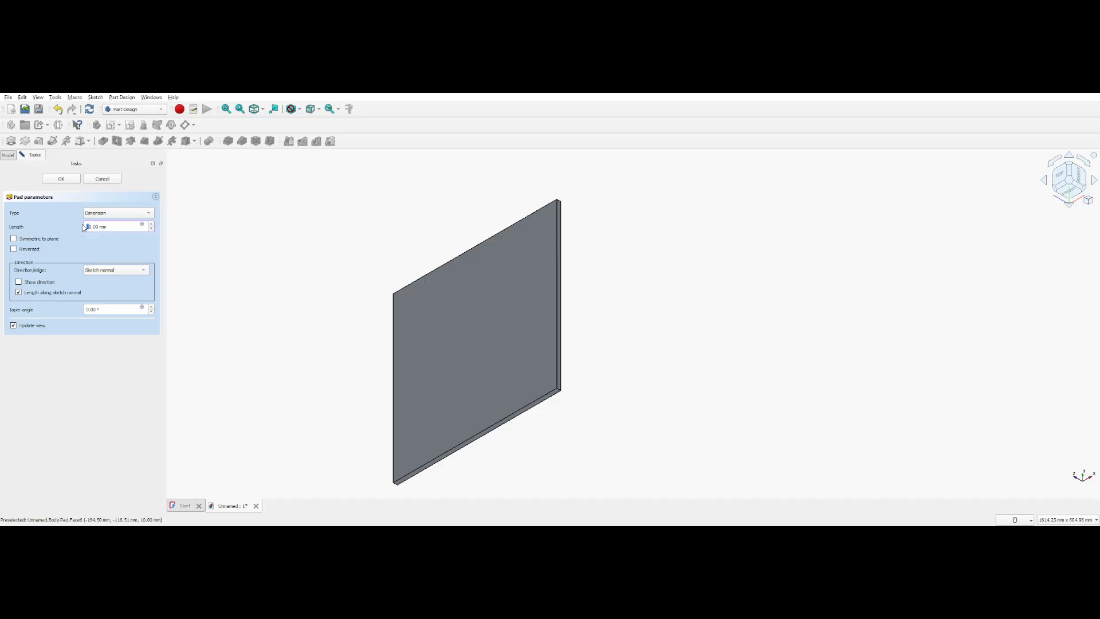
click(61, 179)
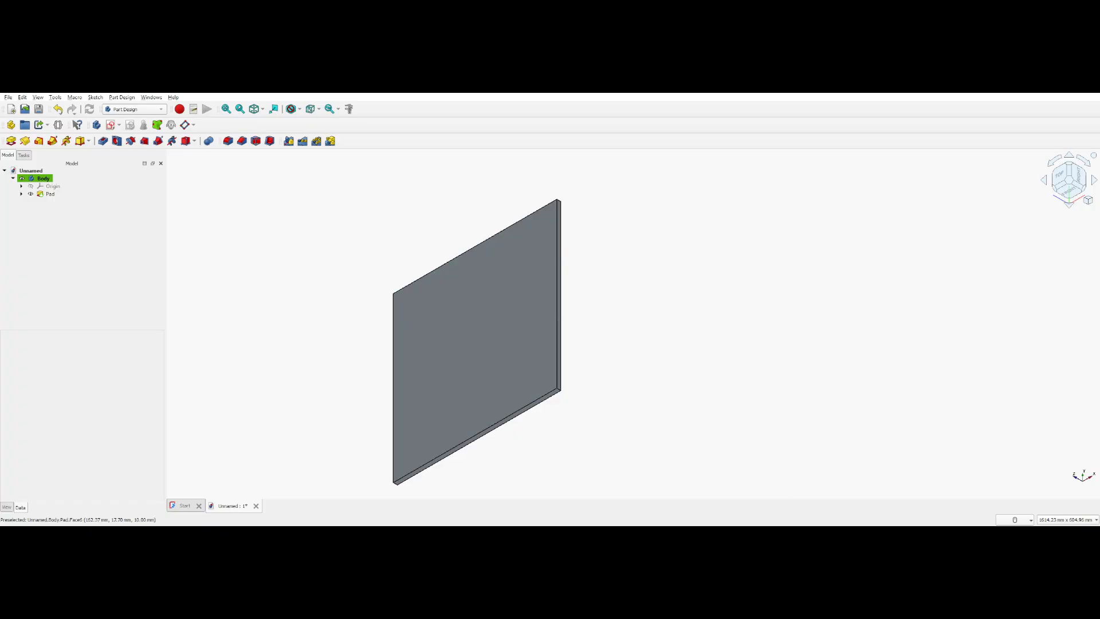
Start a new sketch on the plate's large top face
click(542, 368)
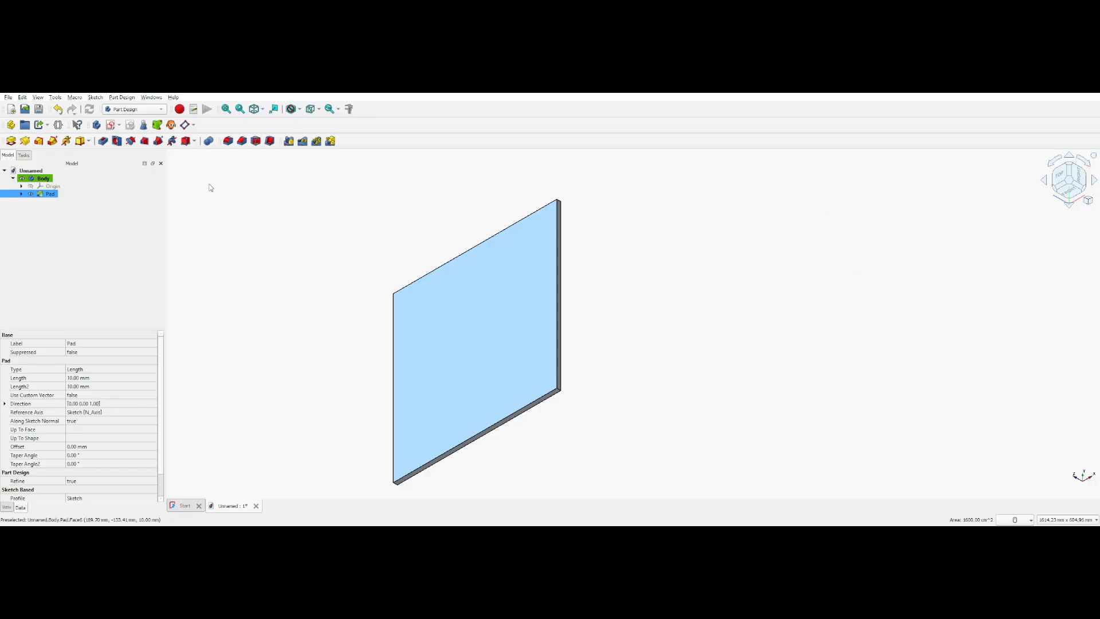
click(113, 125)
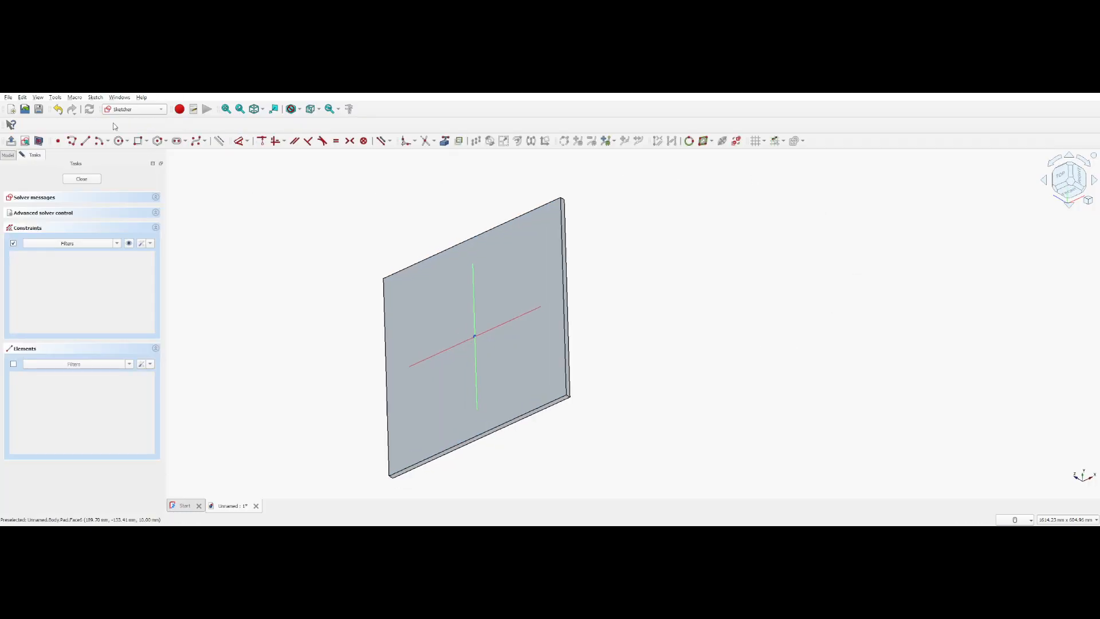
mouse_move(306, 380)
middle_down()
mouse_move(300, 362)
mouse_move(276, 365)
middle_up()
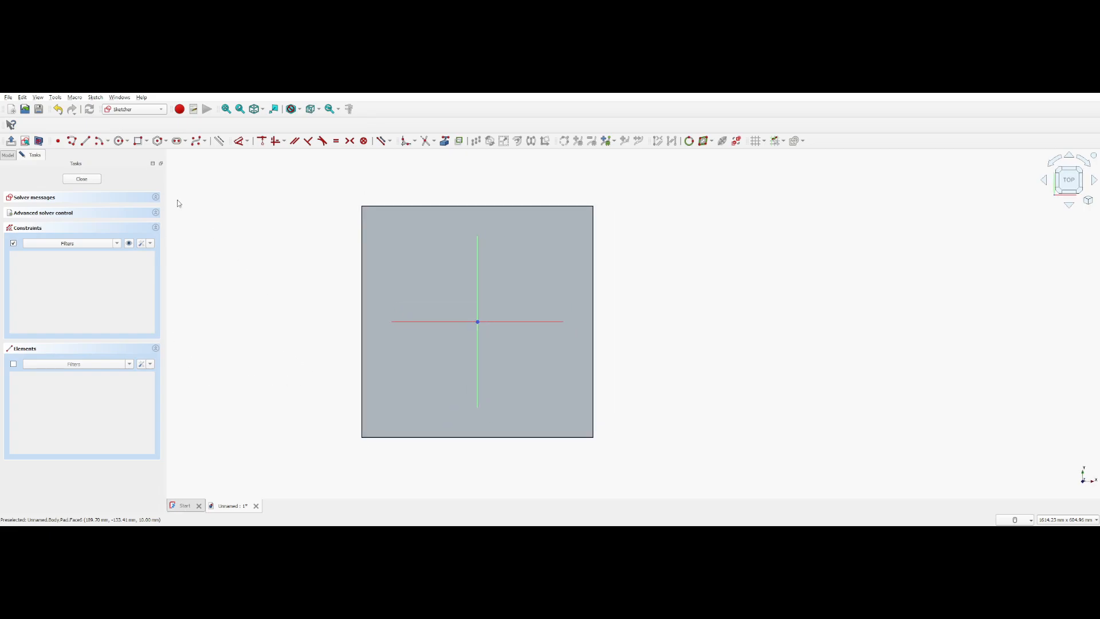
Draw a circle of 120 mm diameter centred on the origin of the plate's top face
click(120, 141)
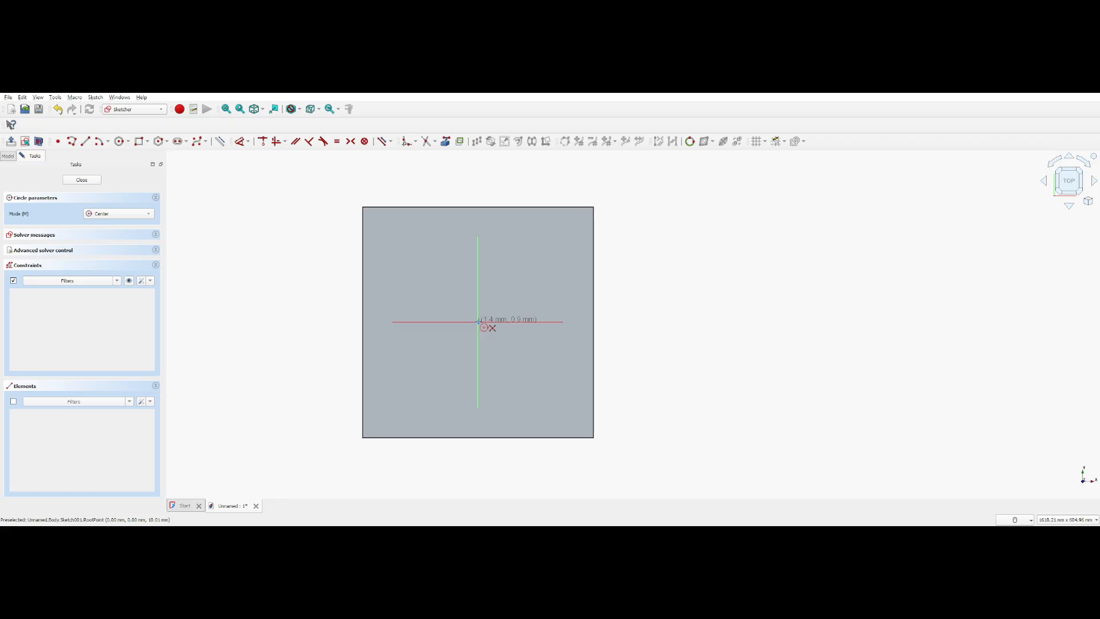
click(479, 322)
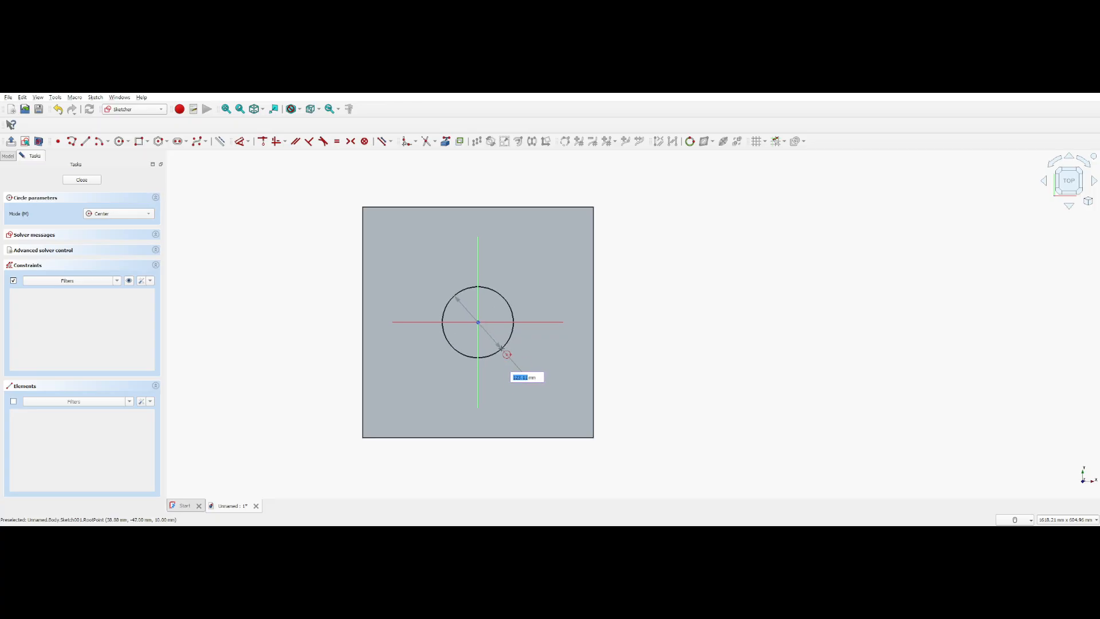
text(120)
key(Return)
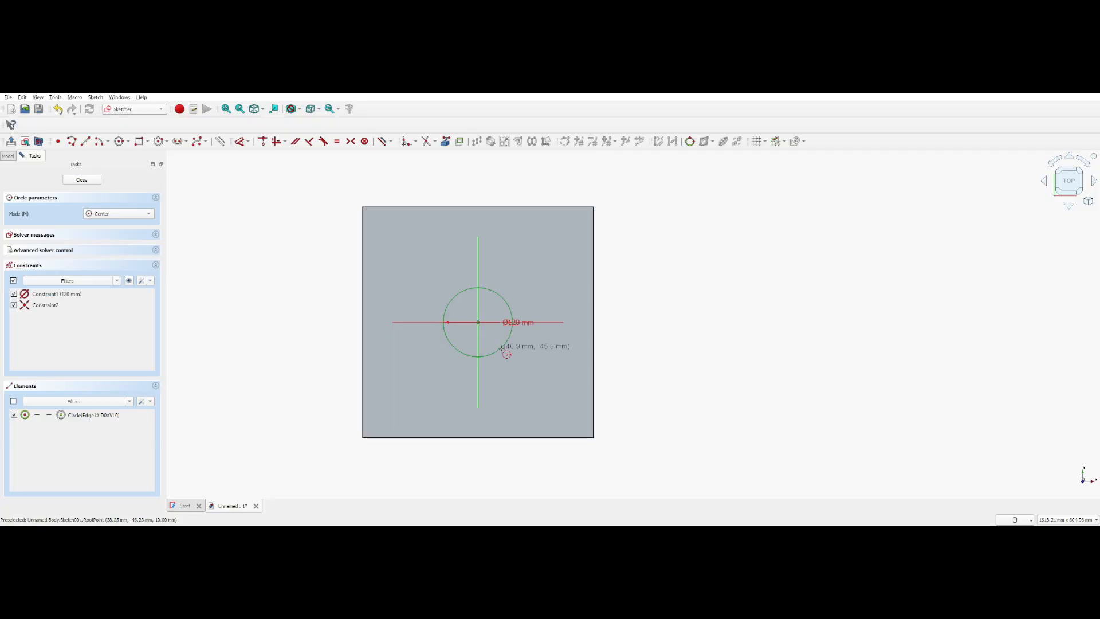
Delete the 120 mm circle from the sketch
right_click(502, 347)
drag(426, 262, 540, 369)
key(Delete)
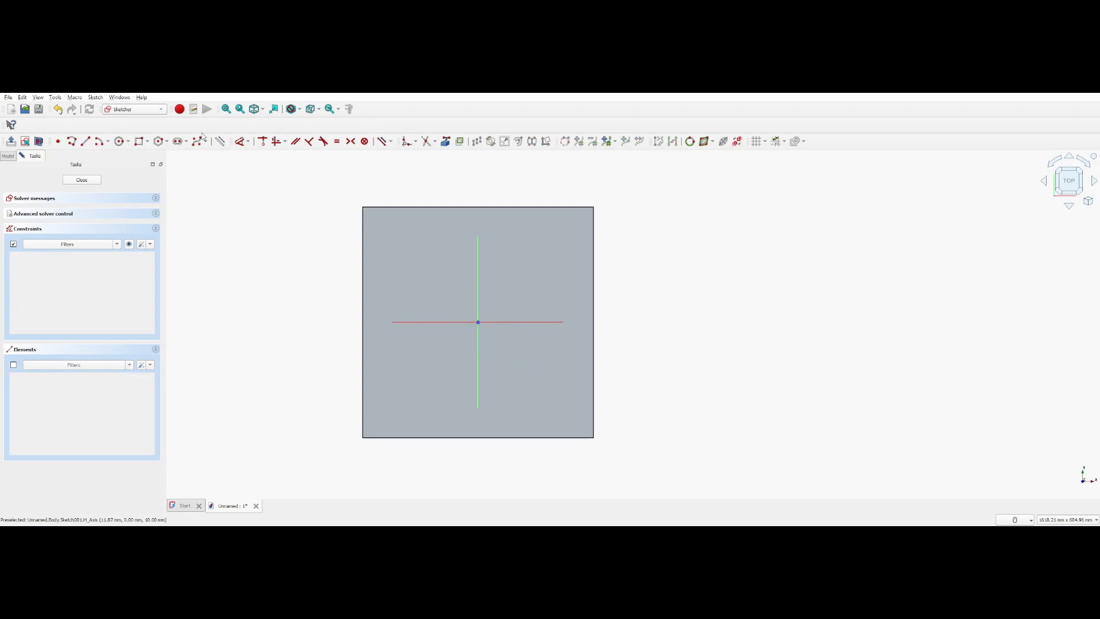
Draw a circle of 123 mm diameter centred on the sketch origin
click(120, 140)
click(479, 322)
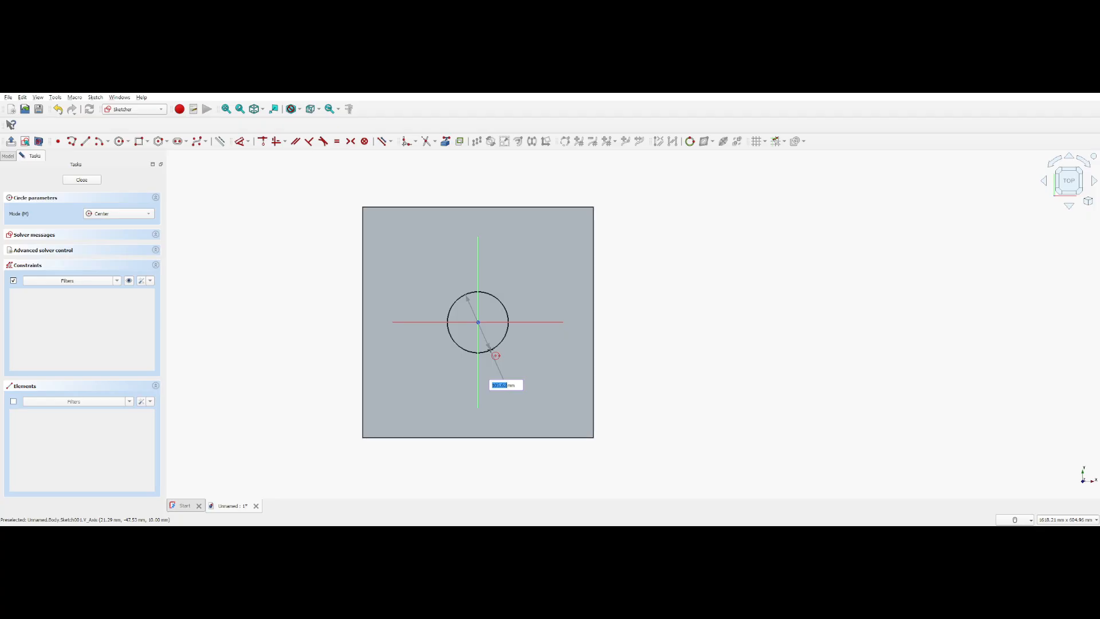
text(123)
key(Return)
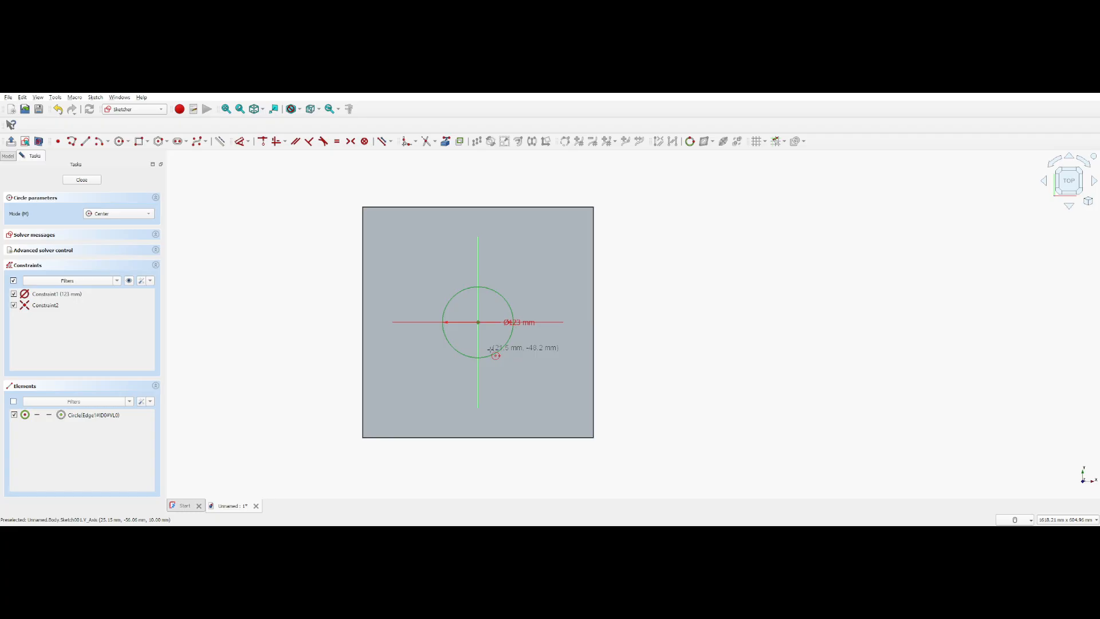
scroll(490, 350, up, 4)
key(Escape)
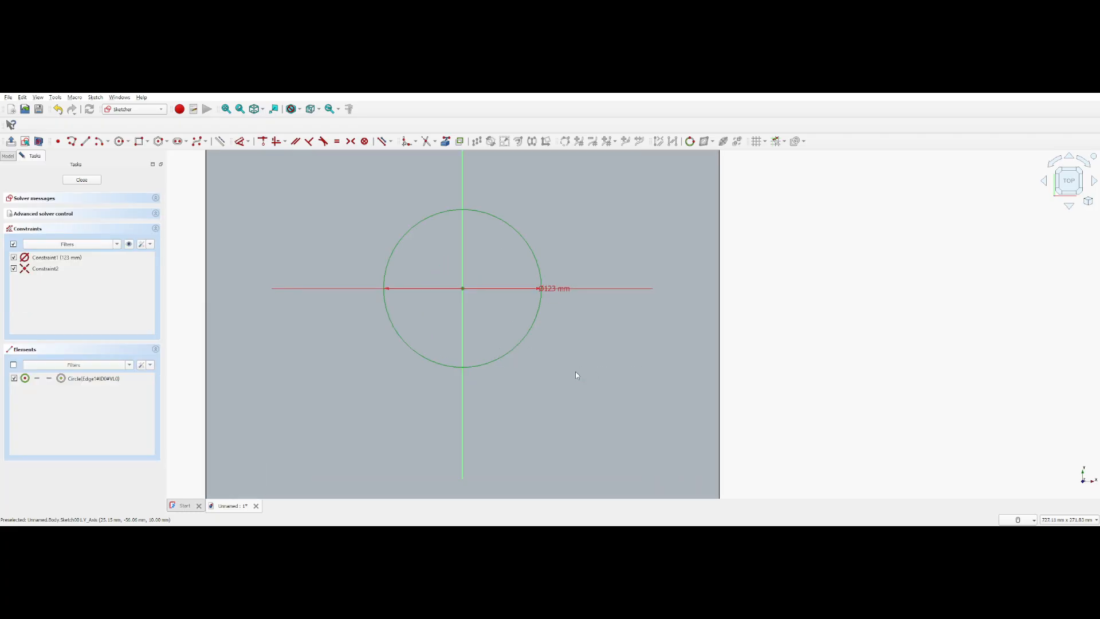
Draw a circle of 53 mm diameter near the upper-left corner of the plate
click(120, 141)
middle_drag(358, 302, 366, 497)
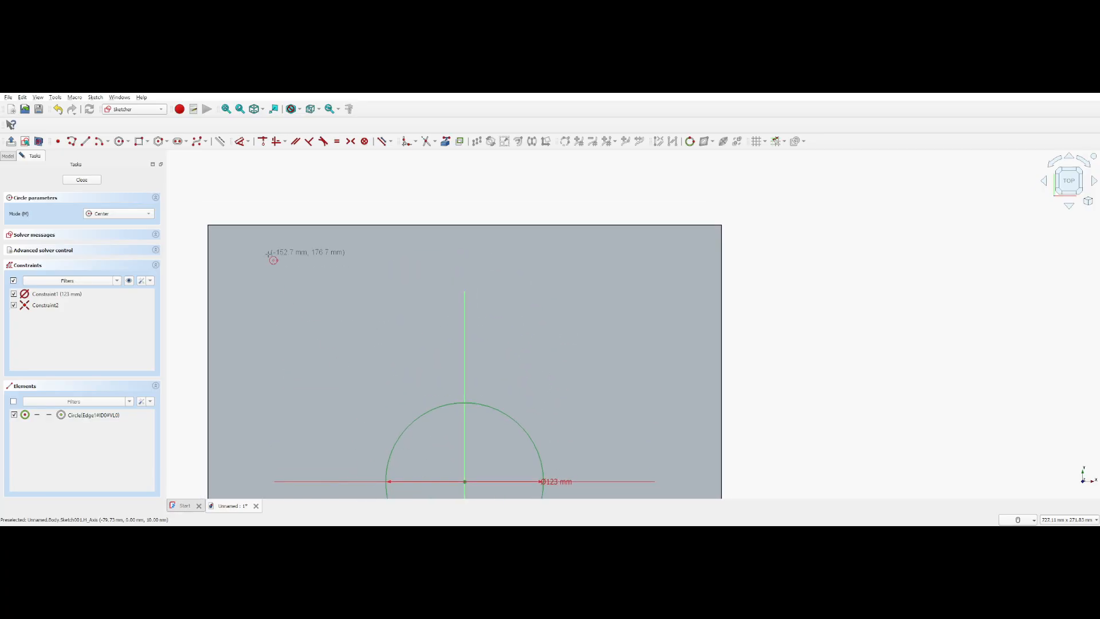
click(243, 265)
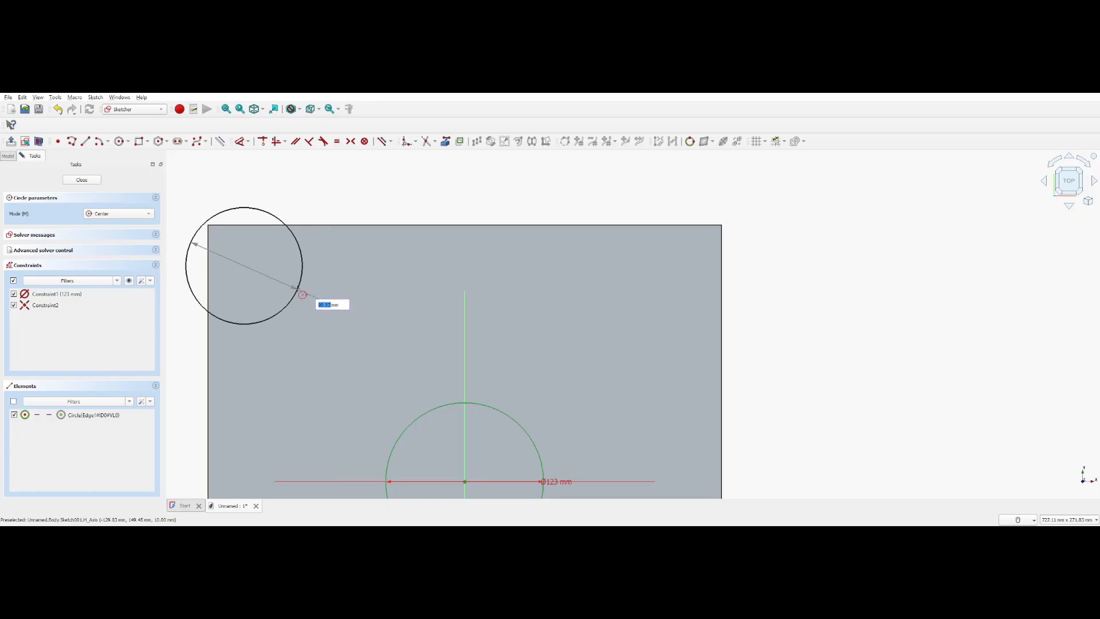
text(5)
key(BackSpace)
text(53)
key(Return)
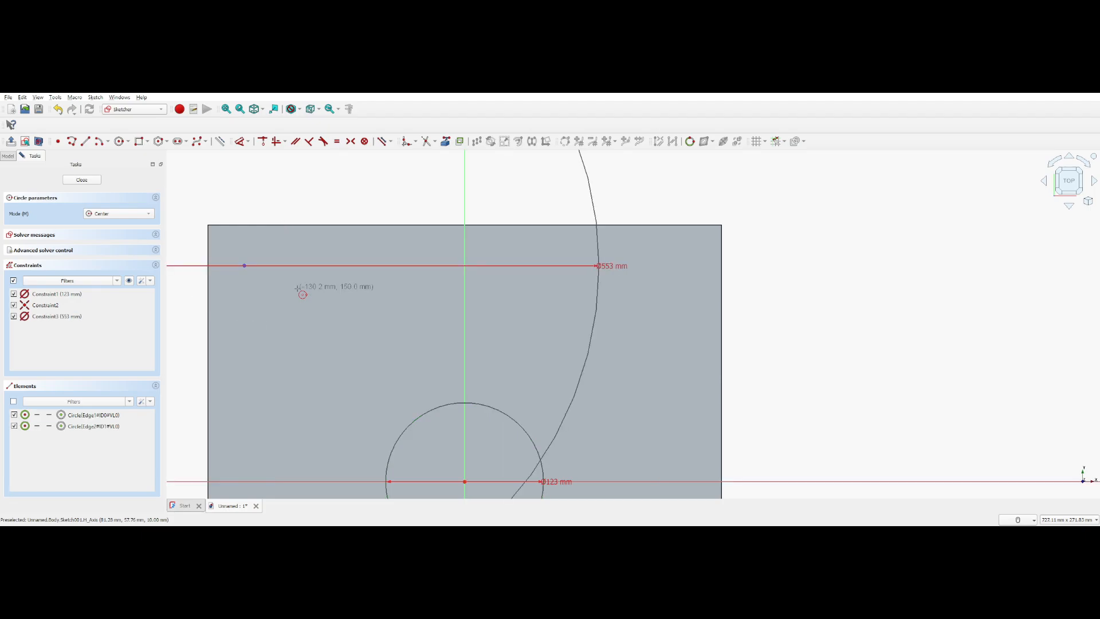
scroll(307, 284, down, 3)
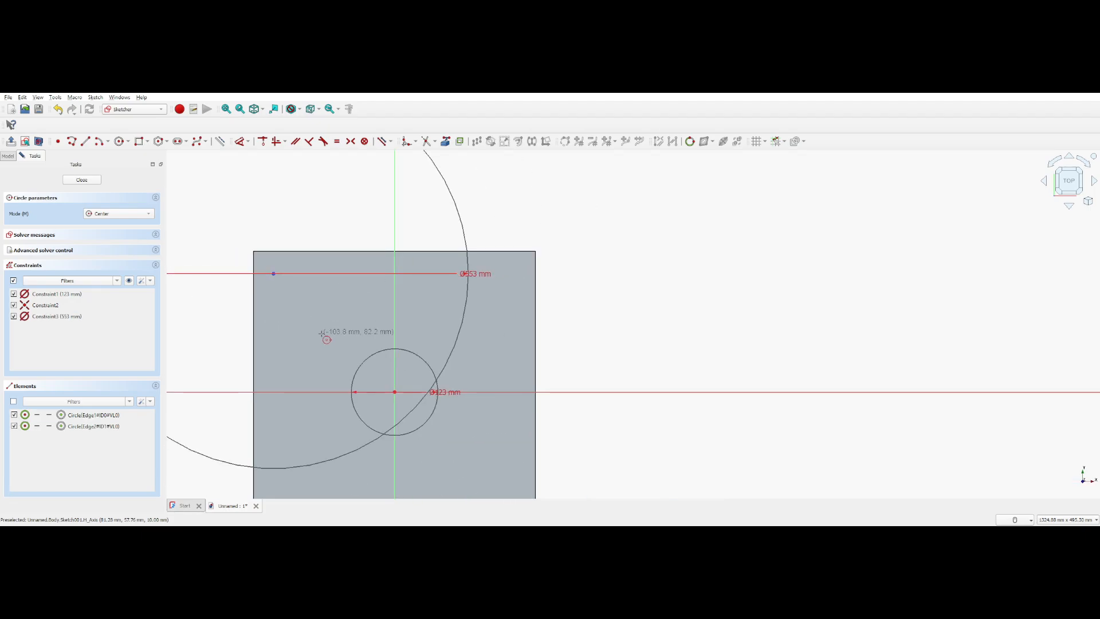
key(Escape)
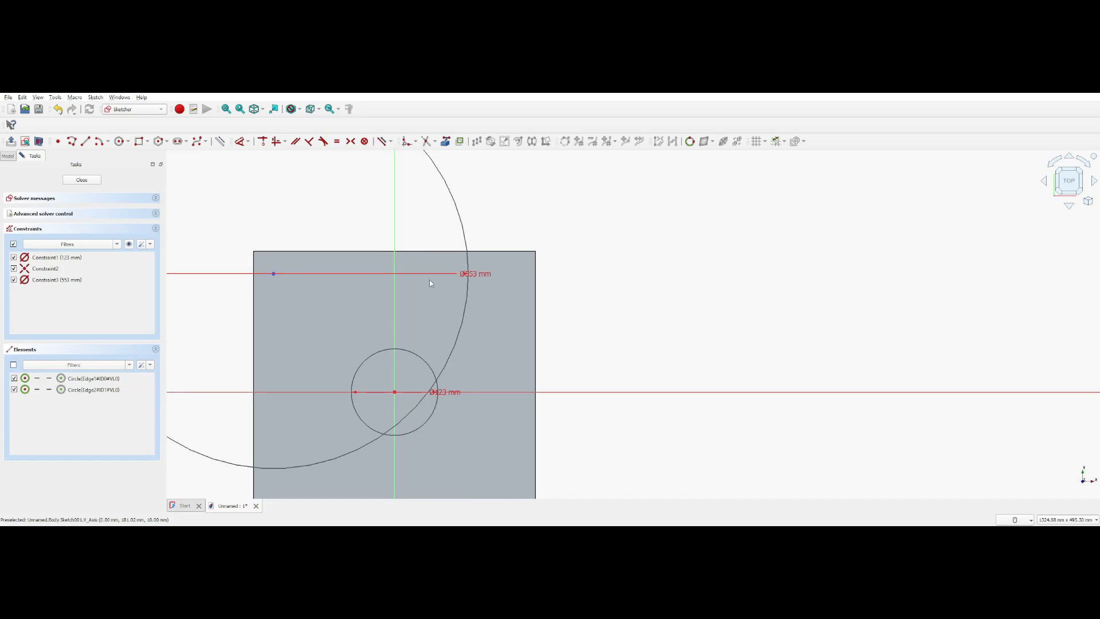
click(476, 279)
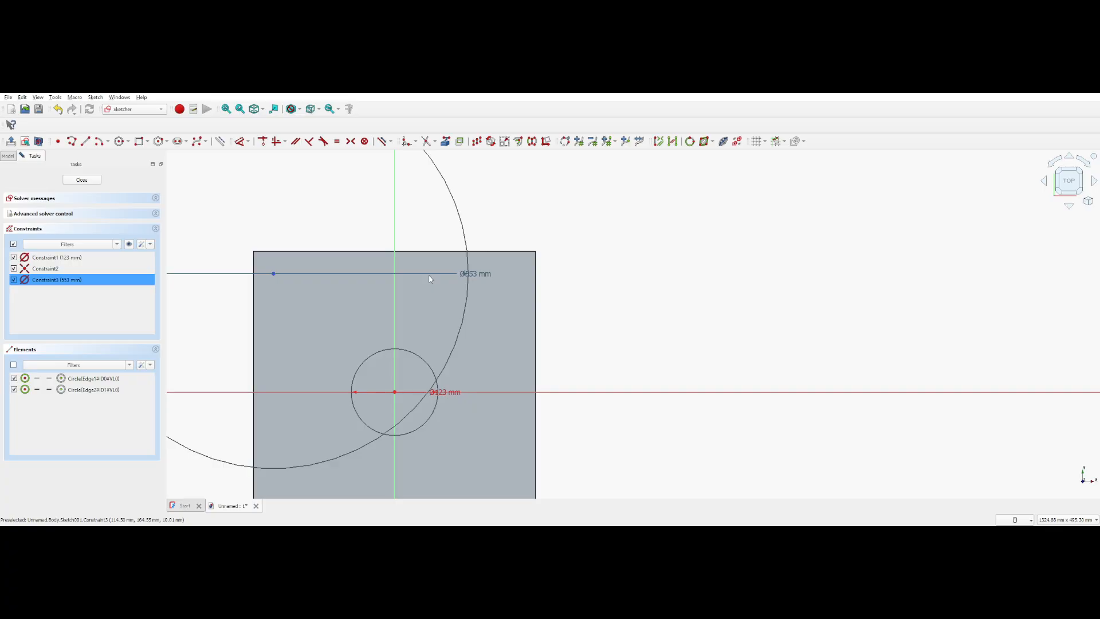
key(ctrl+z)
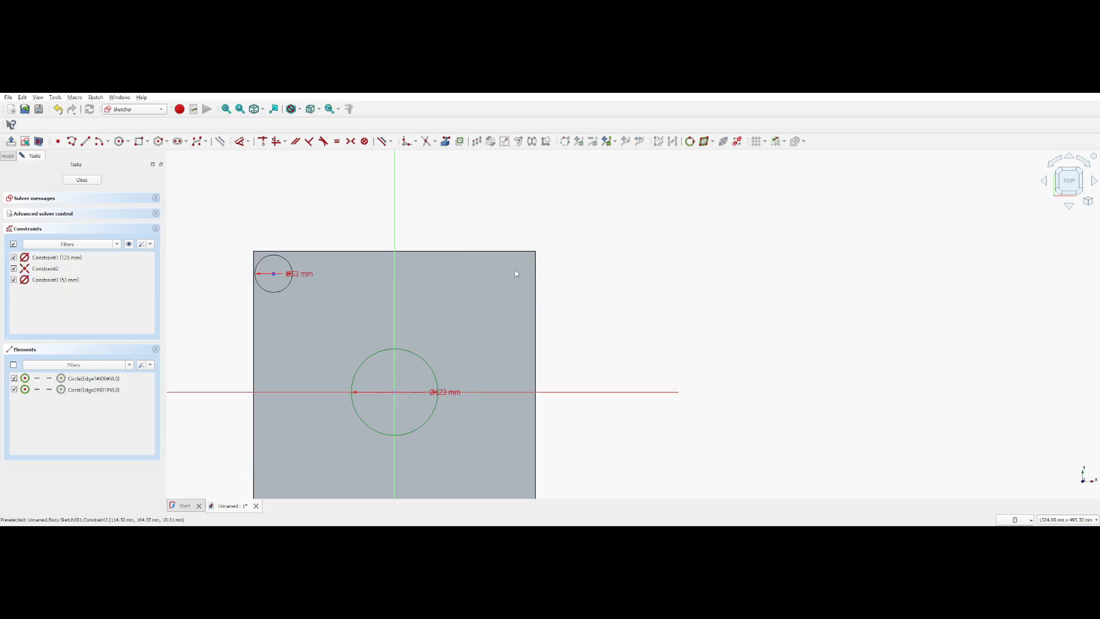
Draw a circle of 83 mm diameter near the lower-left corner of the plate and leave the circle tool
middle_drag(458, 203, 488, 234)
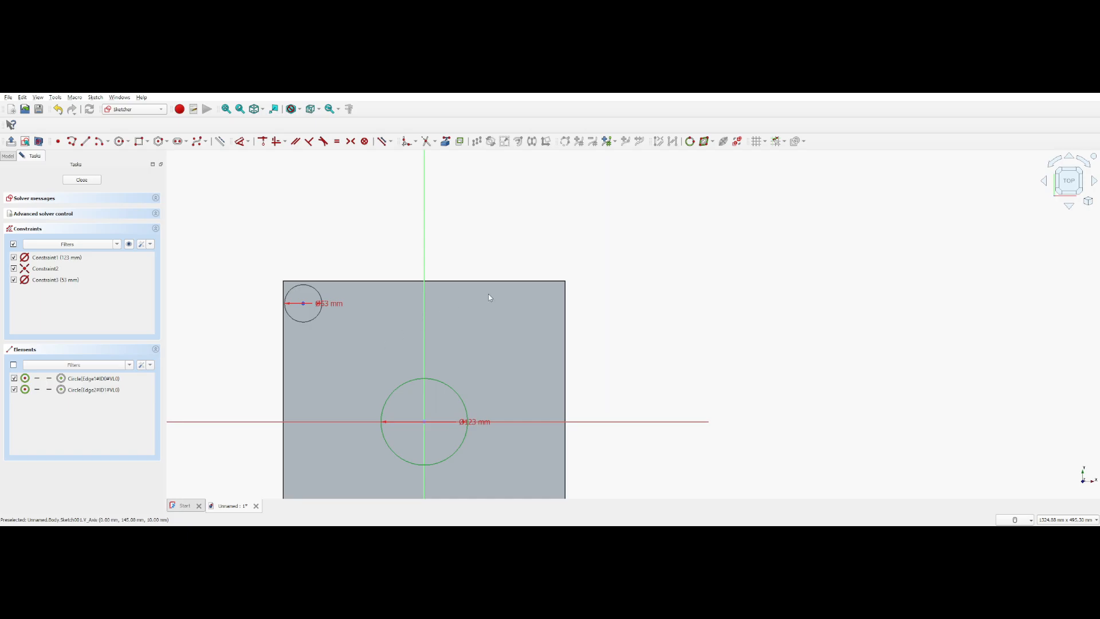
click(120, 143)
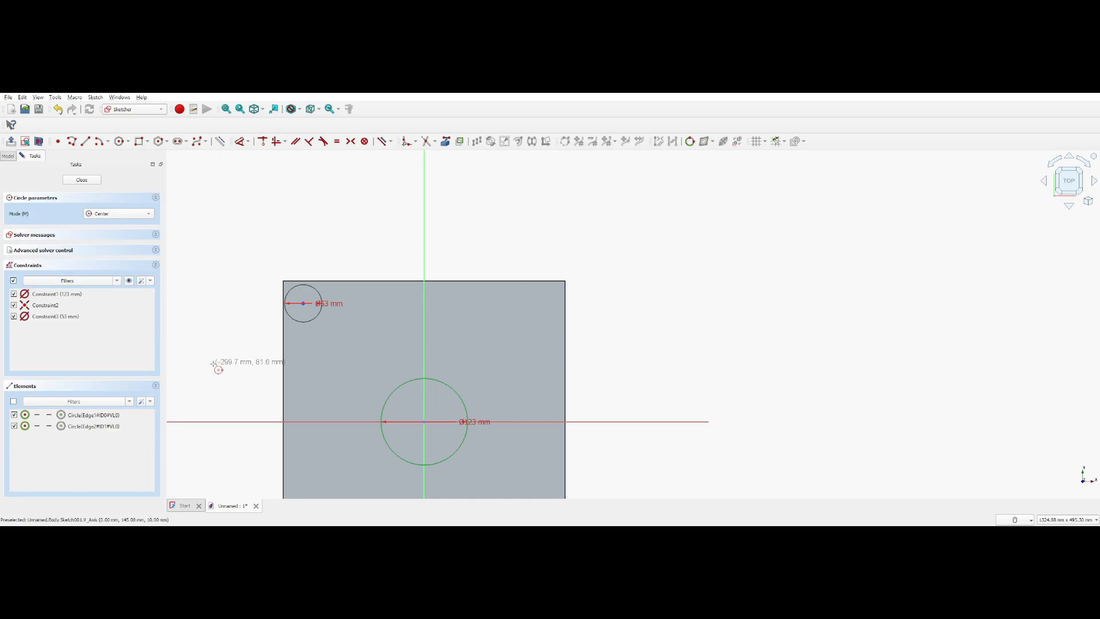
middle_drag(215, 363, 228, 275)
click(320, 425)
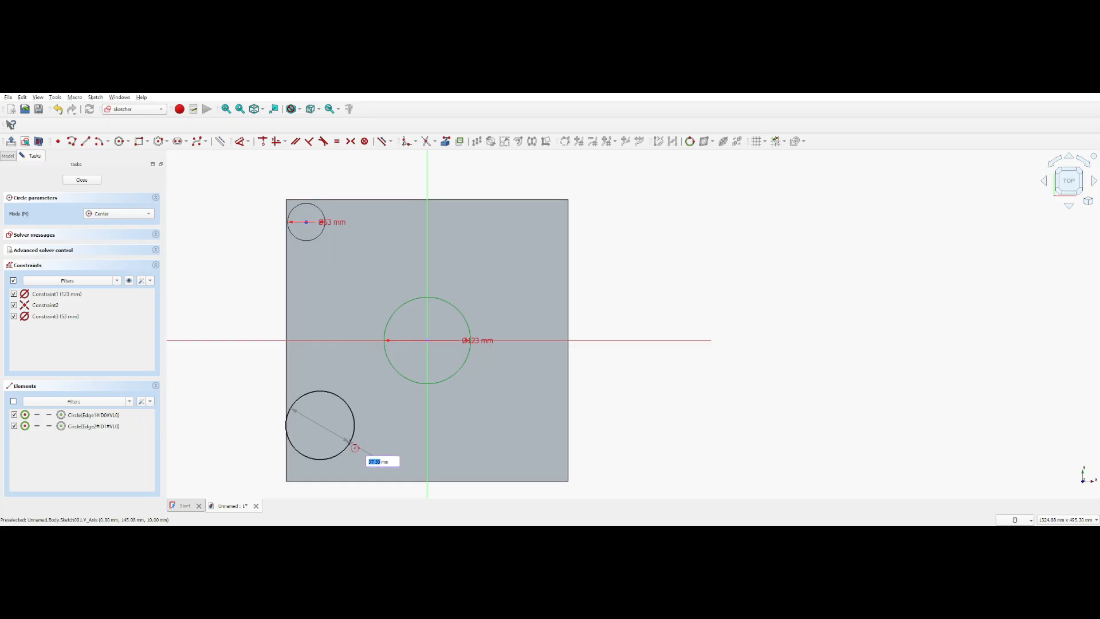
text(8)
key(Return)
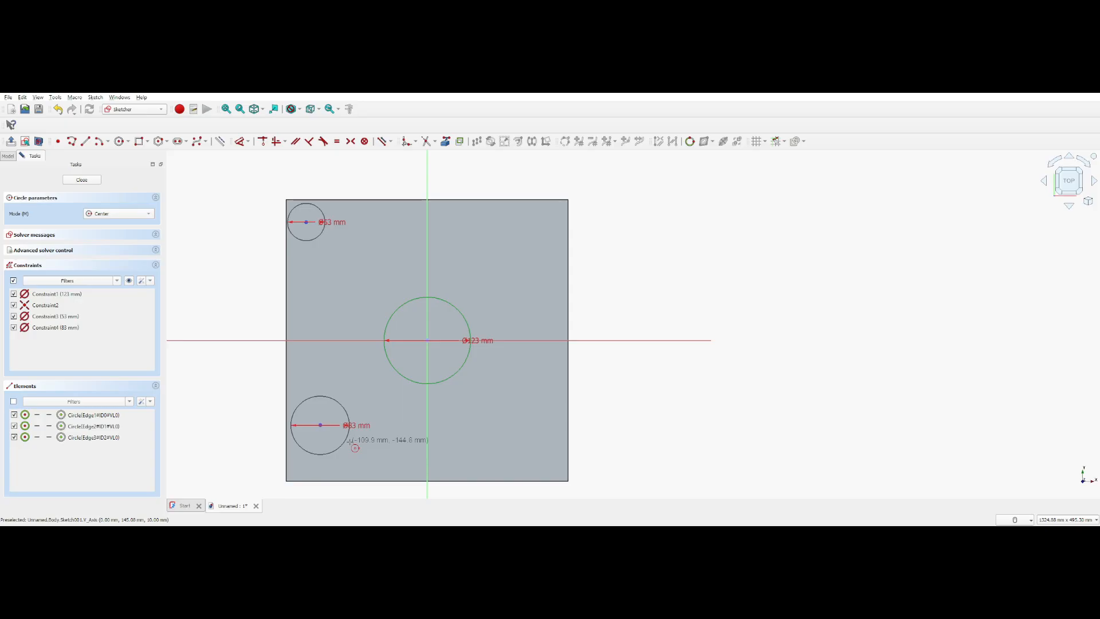
click(625, 394)
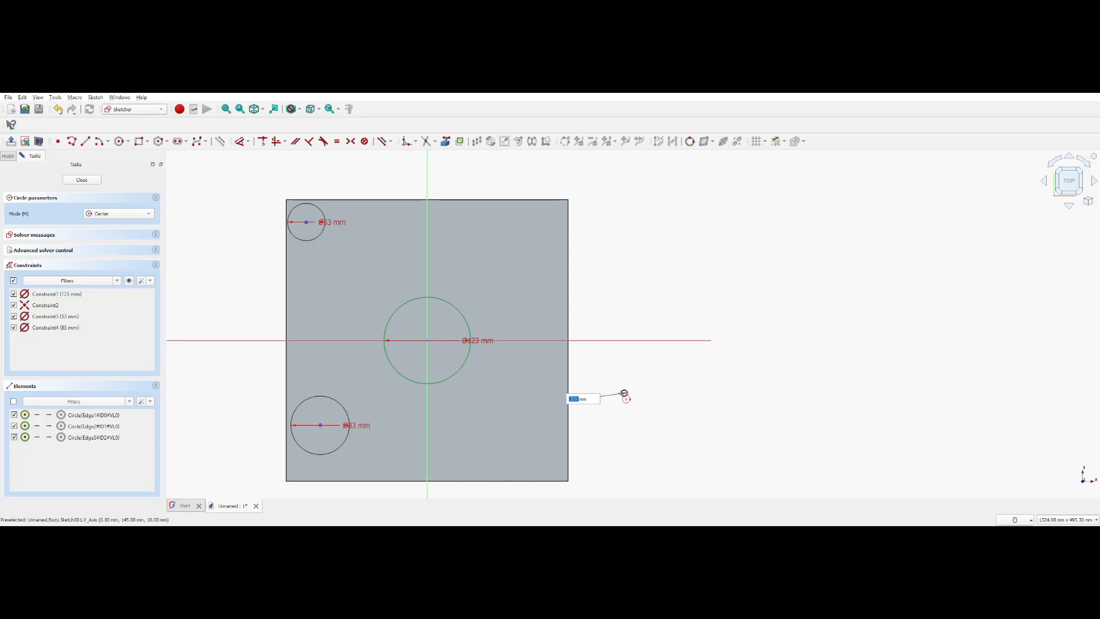
key(Escape)
key(Escape)
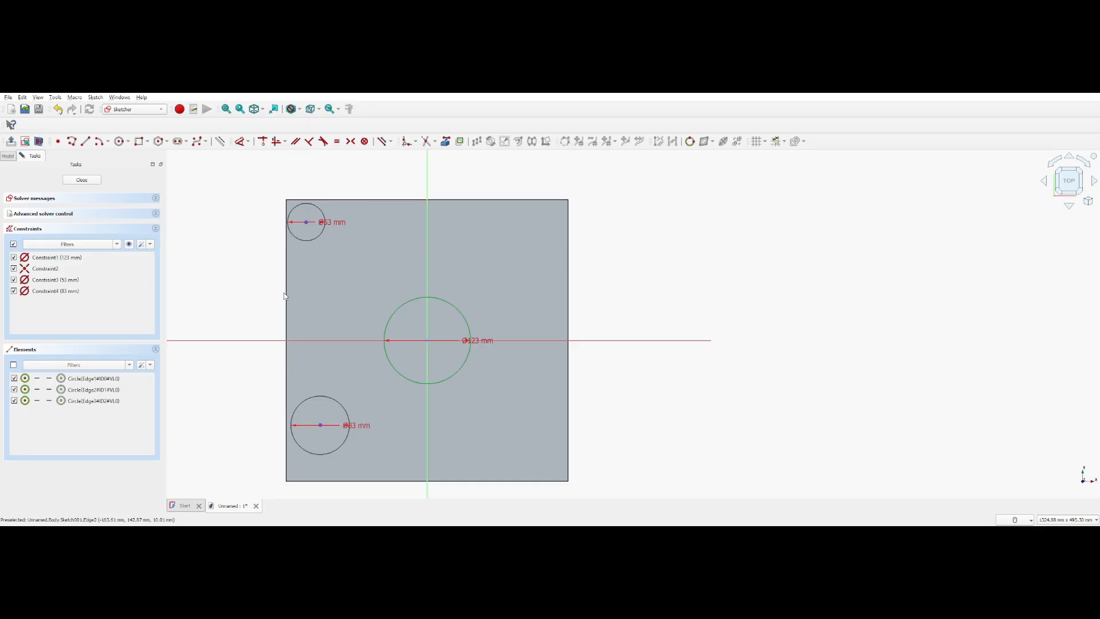
click(320, 209)
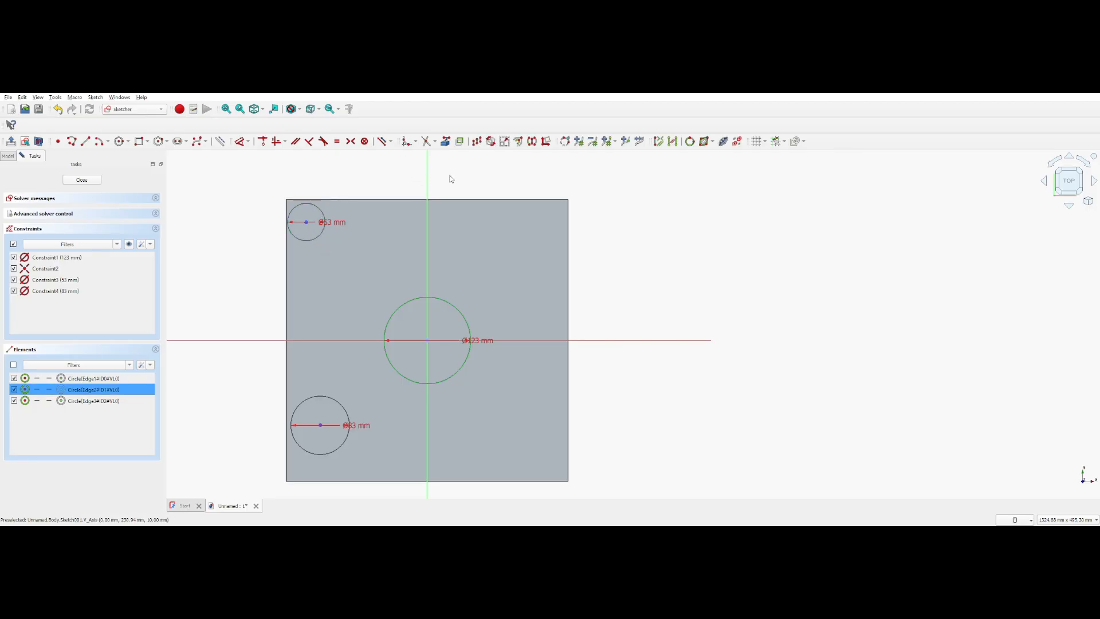
drag(265, 191, 555, 421)
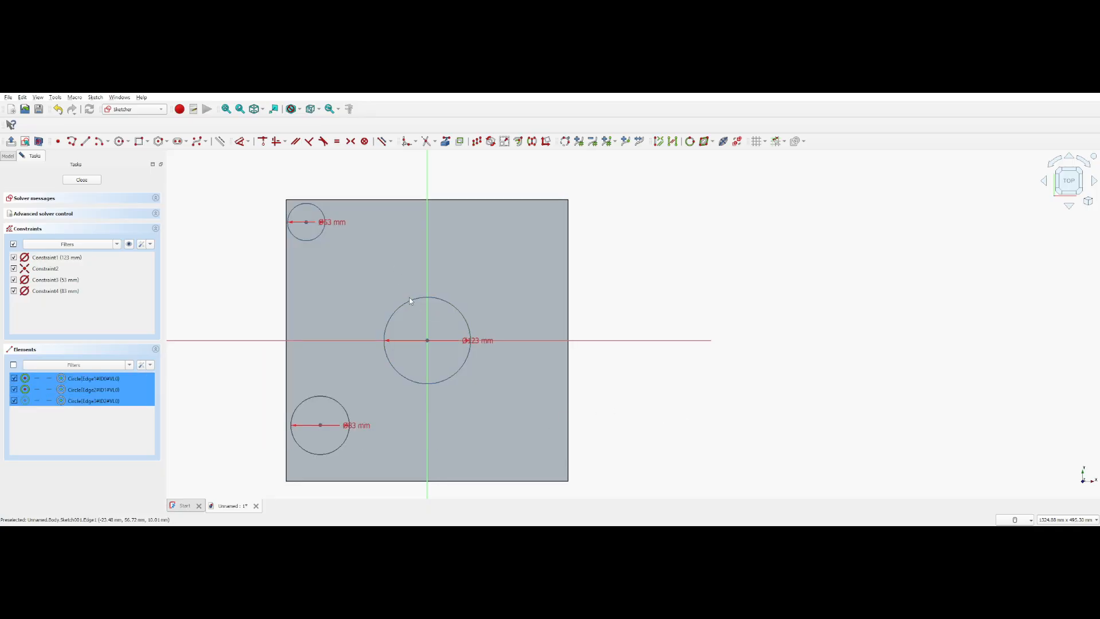
click(687, 282)
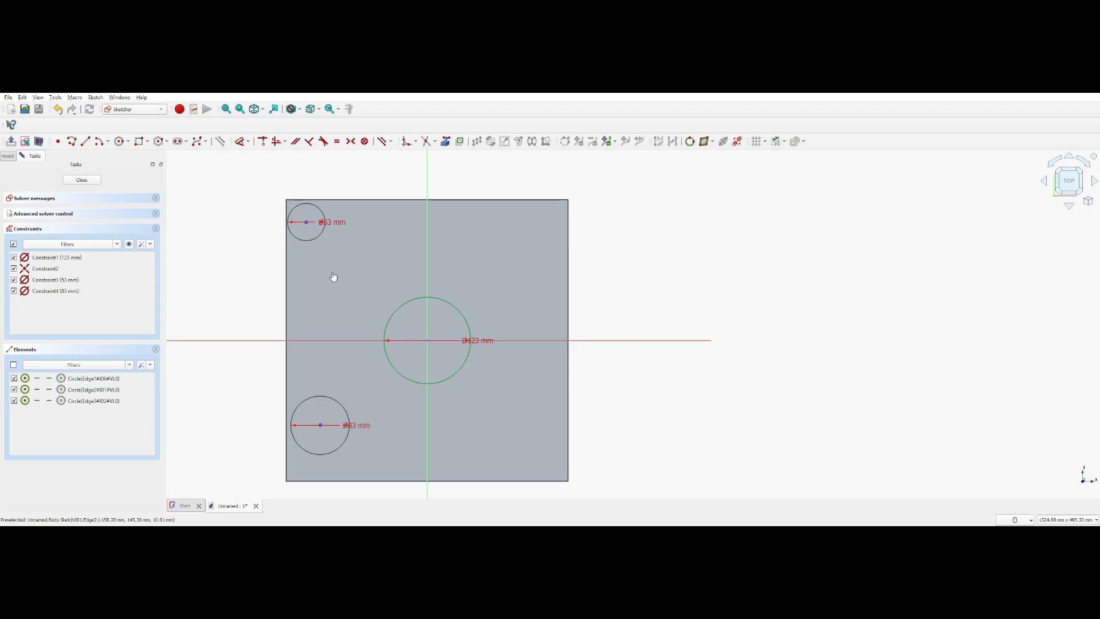
Copy the corner's 53 mm circle with Translate into 6 copies spaced about 56 mm apart at 0° along the plate's upper edge
click(322, 234)
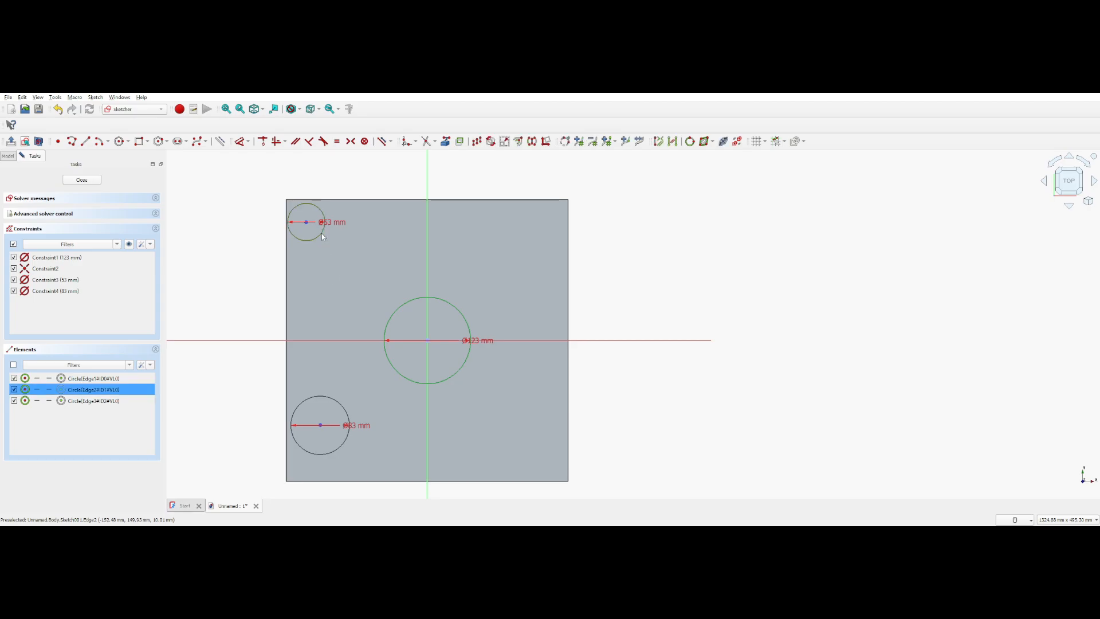
click(477, 142)
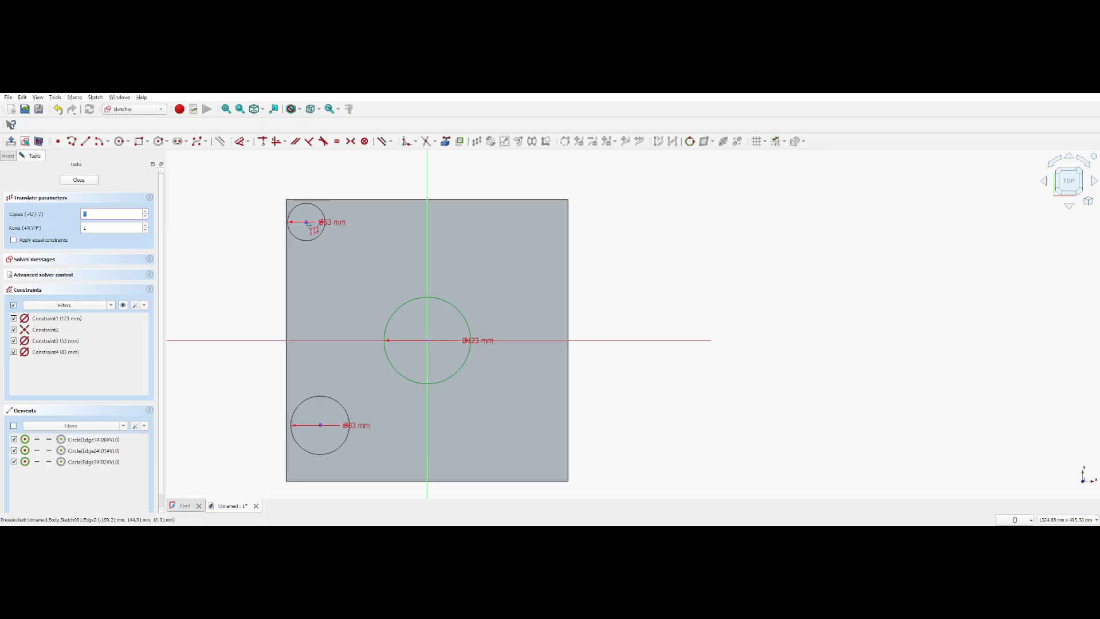
click(306, 222)
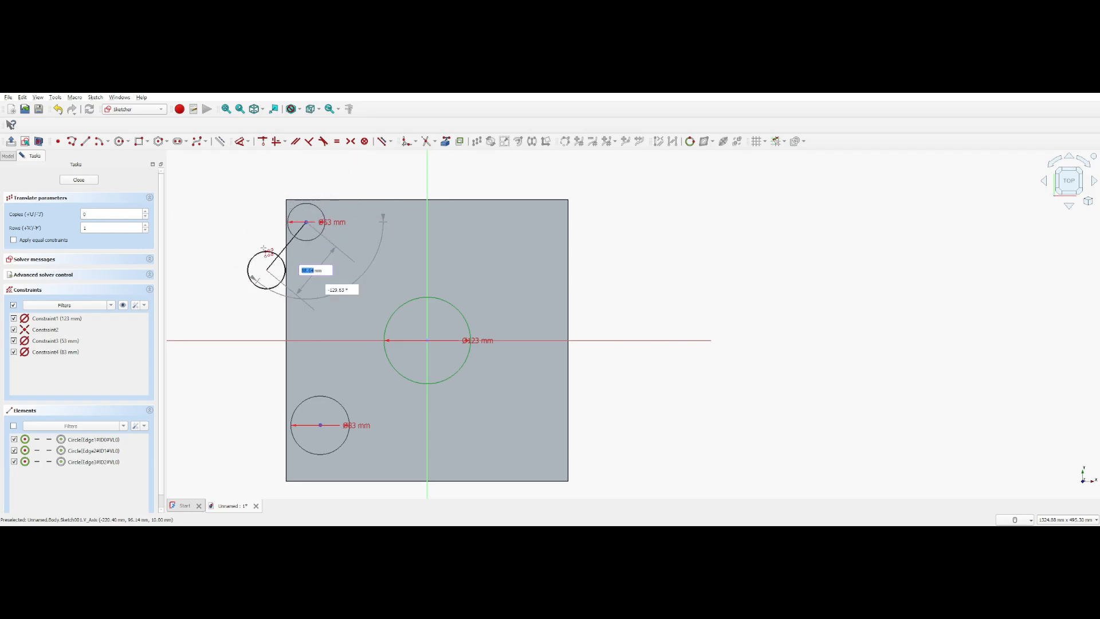
click(94, 214)
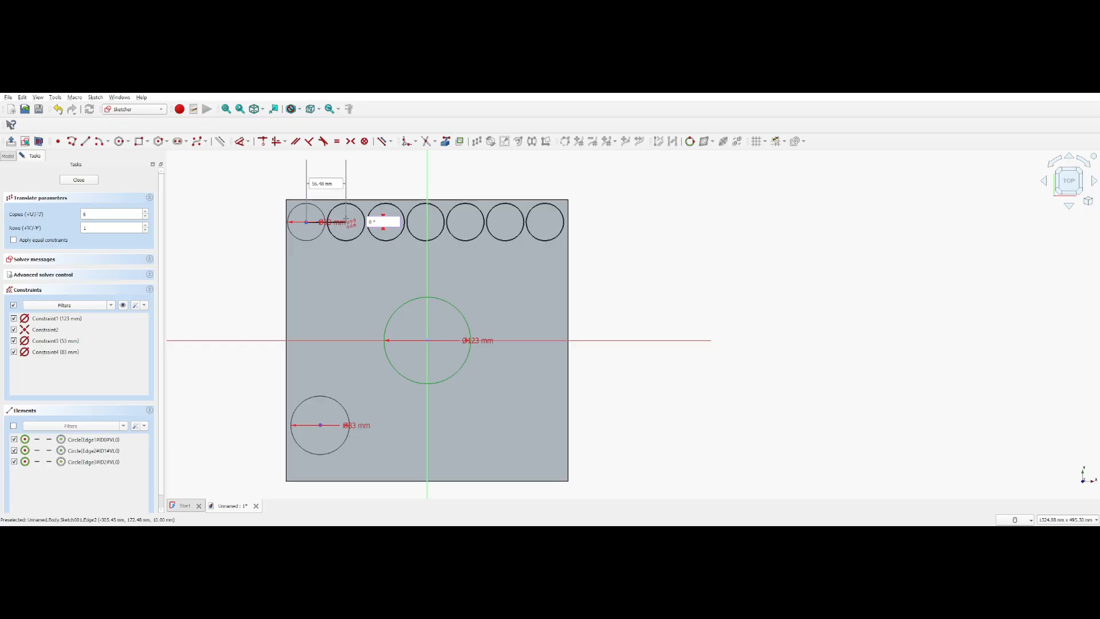
click(346, 220)
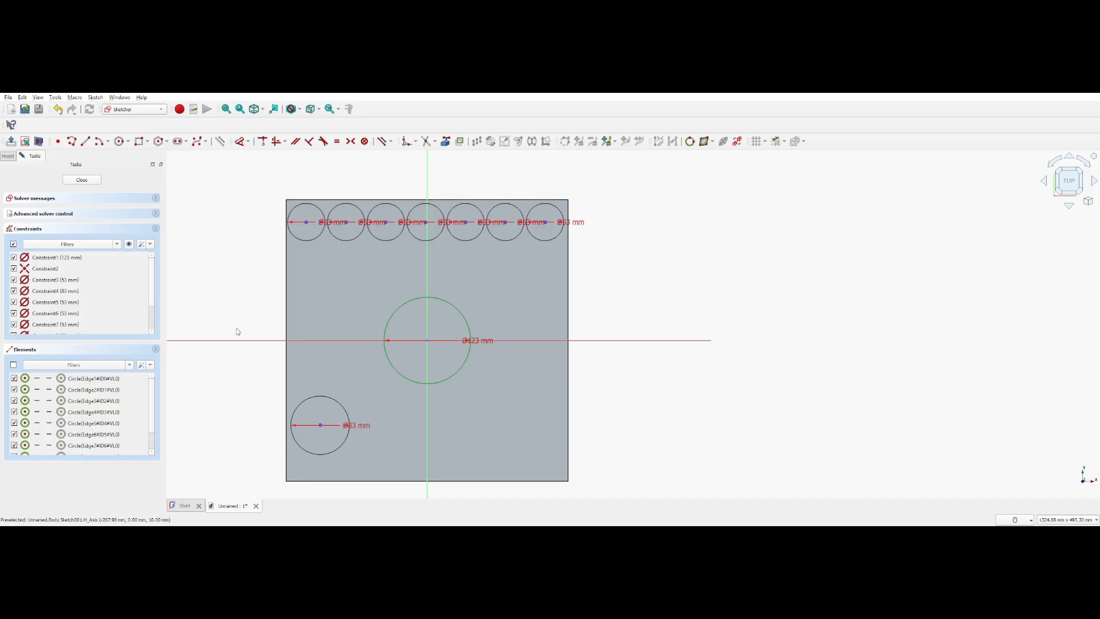
Close the sketch and cut its circles into the plate as a 4 mm deep pocket
click(90, 180)
middle_drag(347, 368, 282, 382)
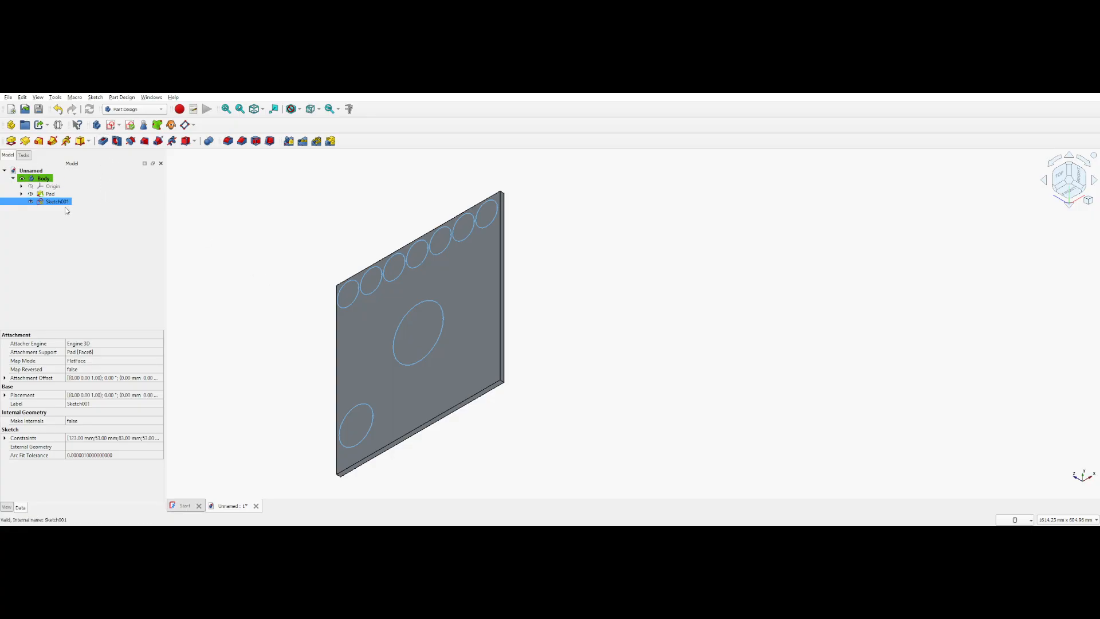
click(103, 142)
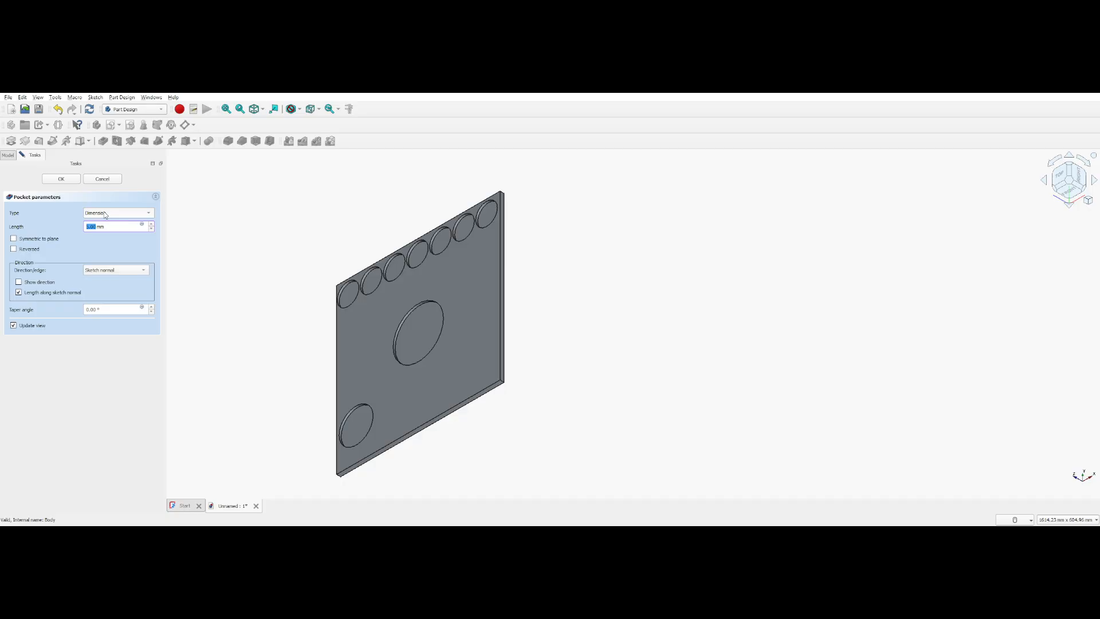
key(BackSpace)
text(4)
click(61, 179)
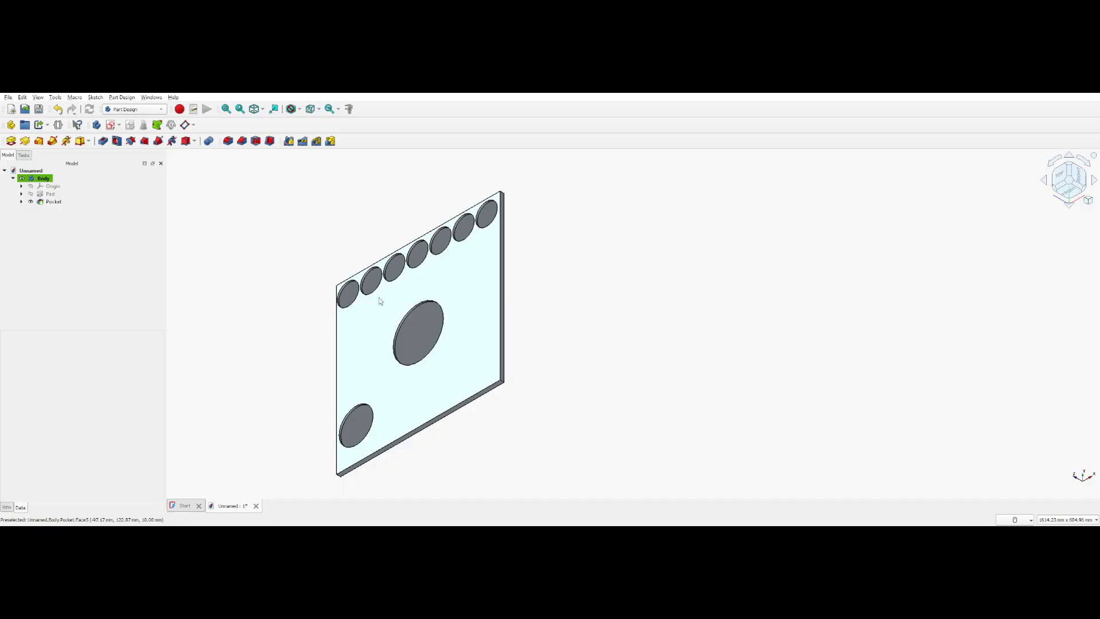
Start a new sketch on the floor of the central round pocket
click(420, 335)
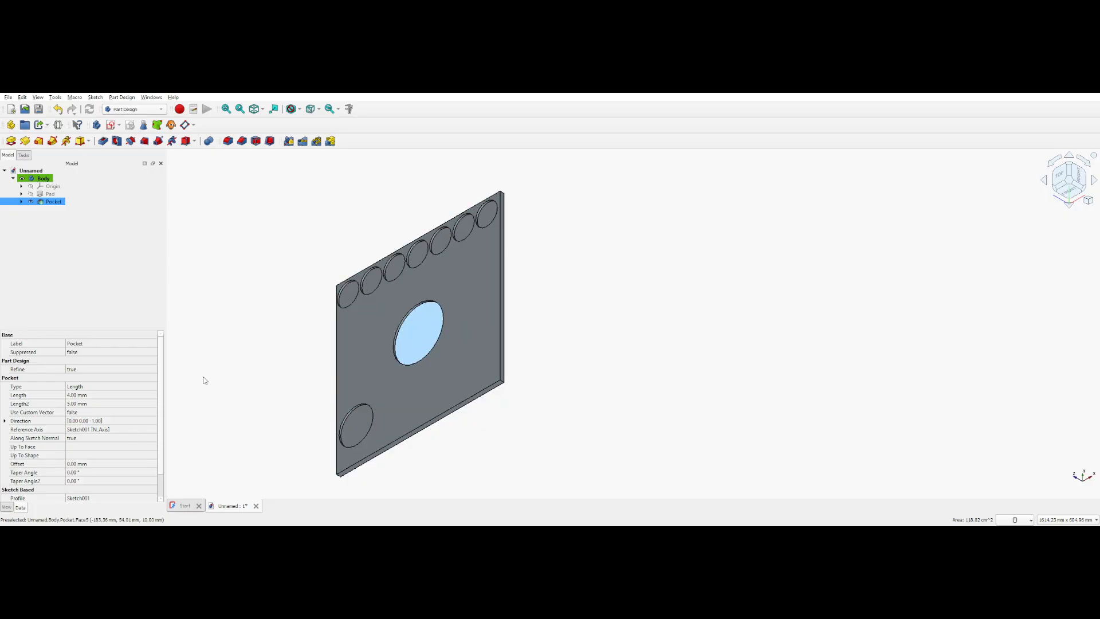
click(112, 127)
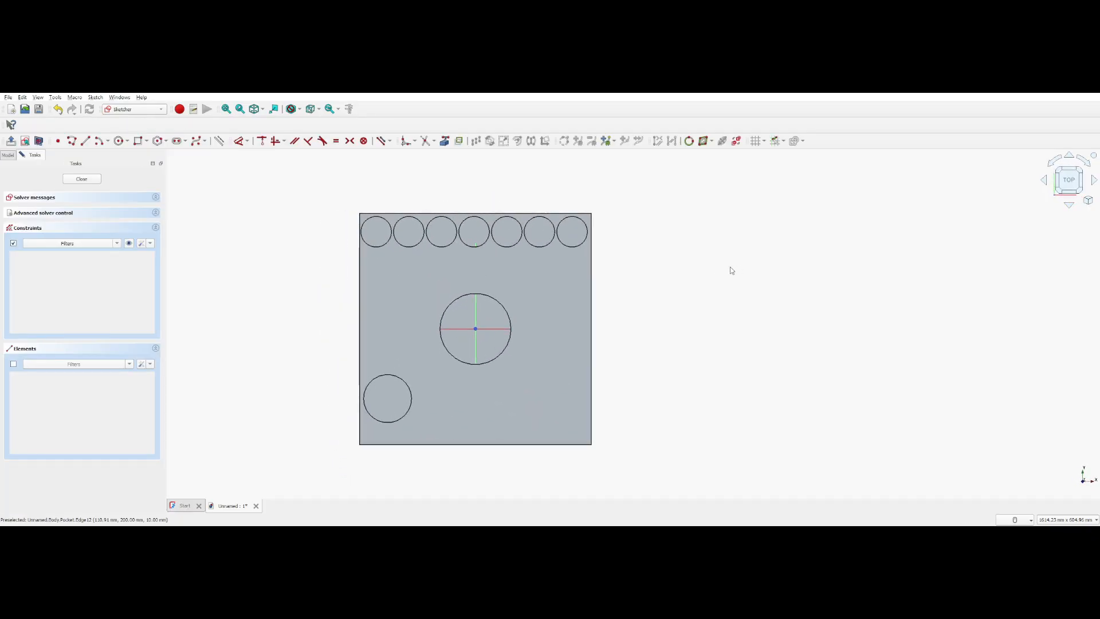
Draw a circle of 53 mm diameter centred on the vertical axis and position it fully inside the upper part of the central pocket
scroll(450, 303, up, 5)
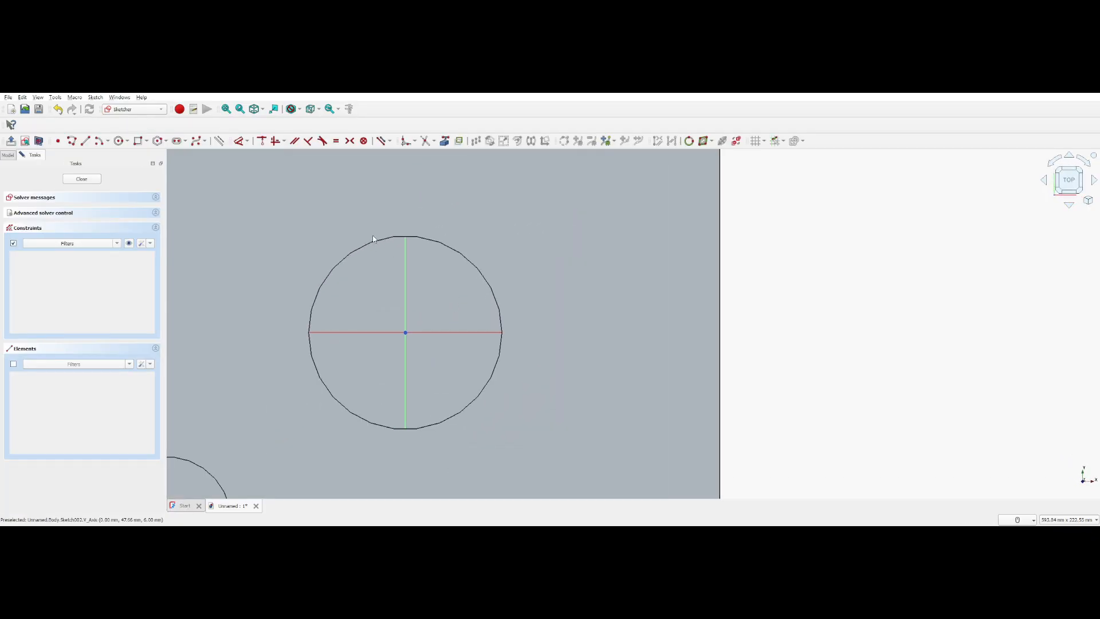
click(118, 141)
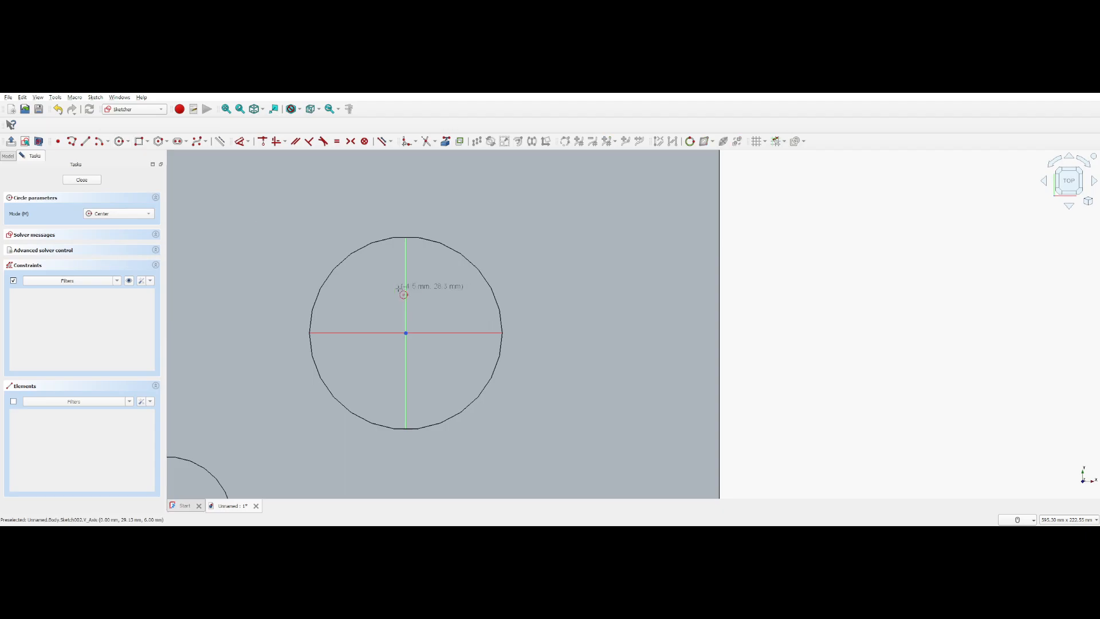
click(406, 270)
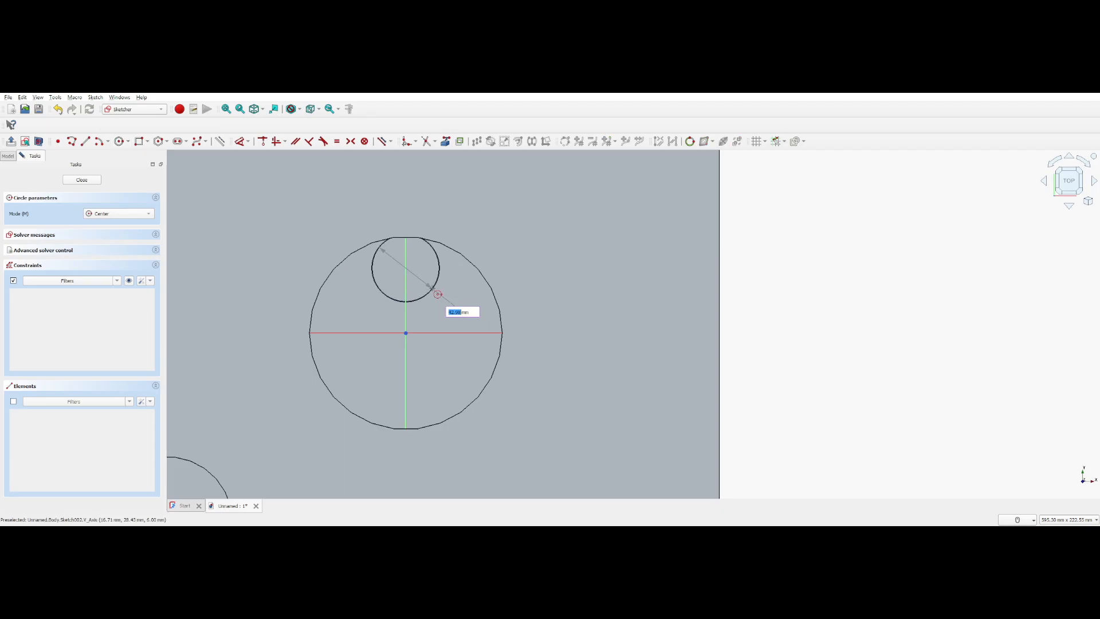
text(53)
key(Return)
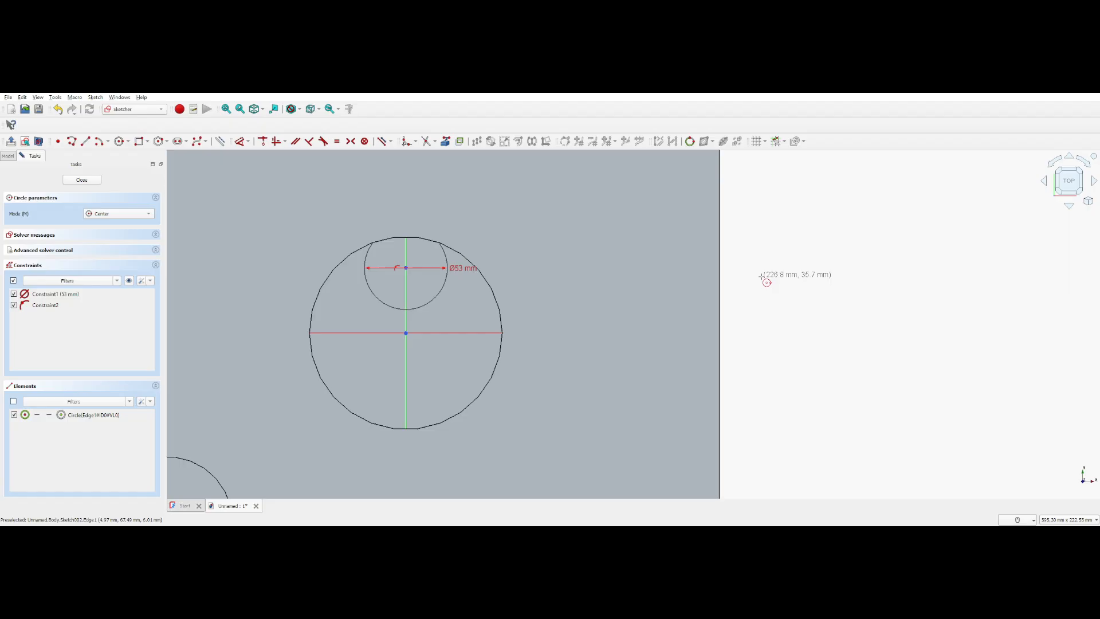
key(Escape)
drag(406, 267, 408, 287)
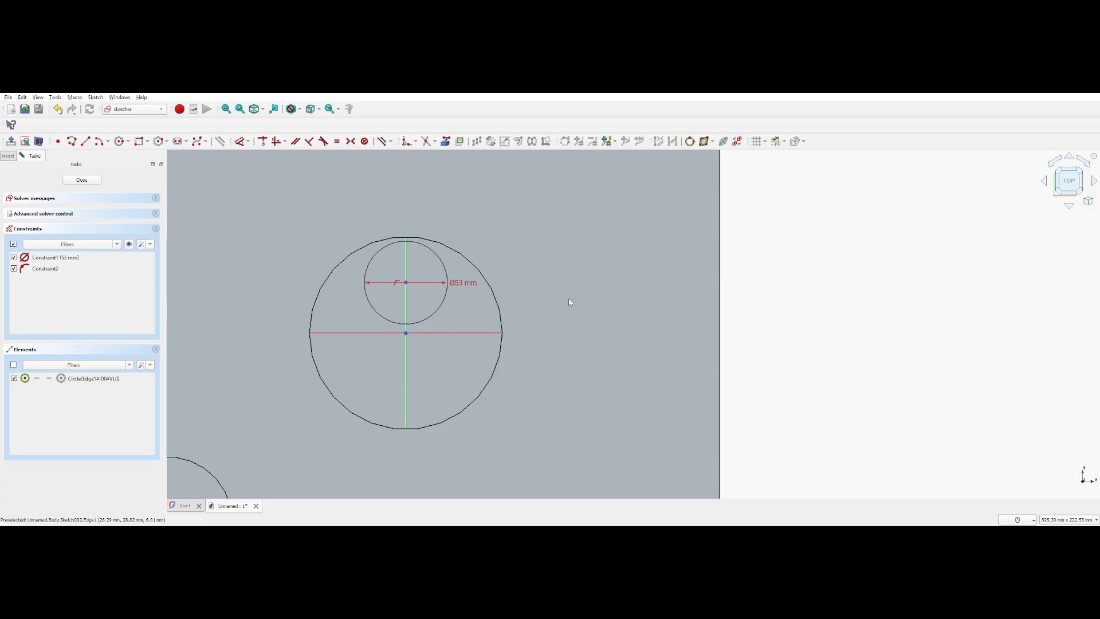
Copy the 53 mm circle with Rotate into 2 evenly spaced copies around the central pocket's centre
click(446, 302)
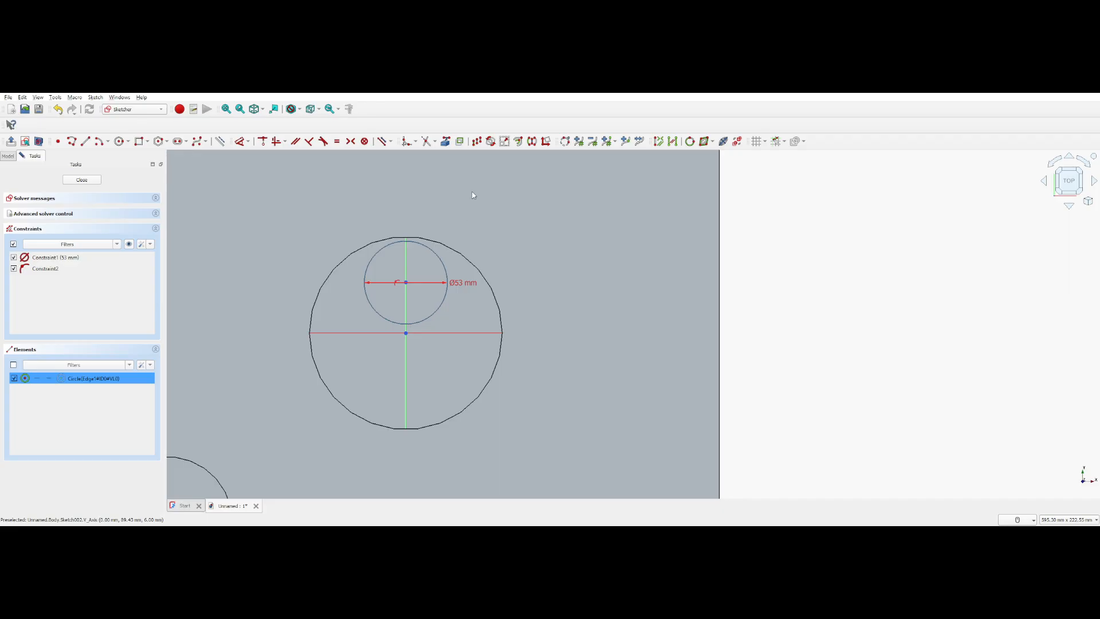
click(490, 141)
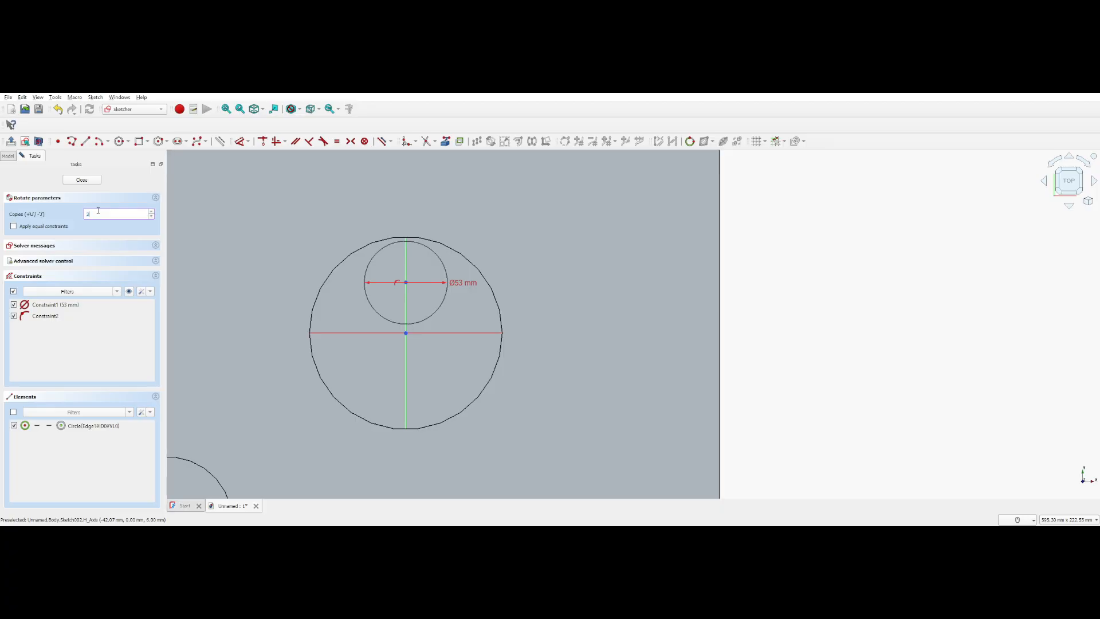
drag(105, 215, 63, 218)
text(2)
click(406, 333)
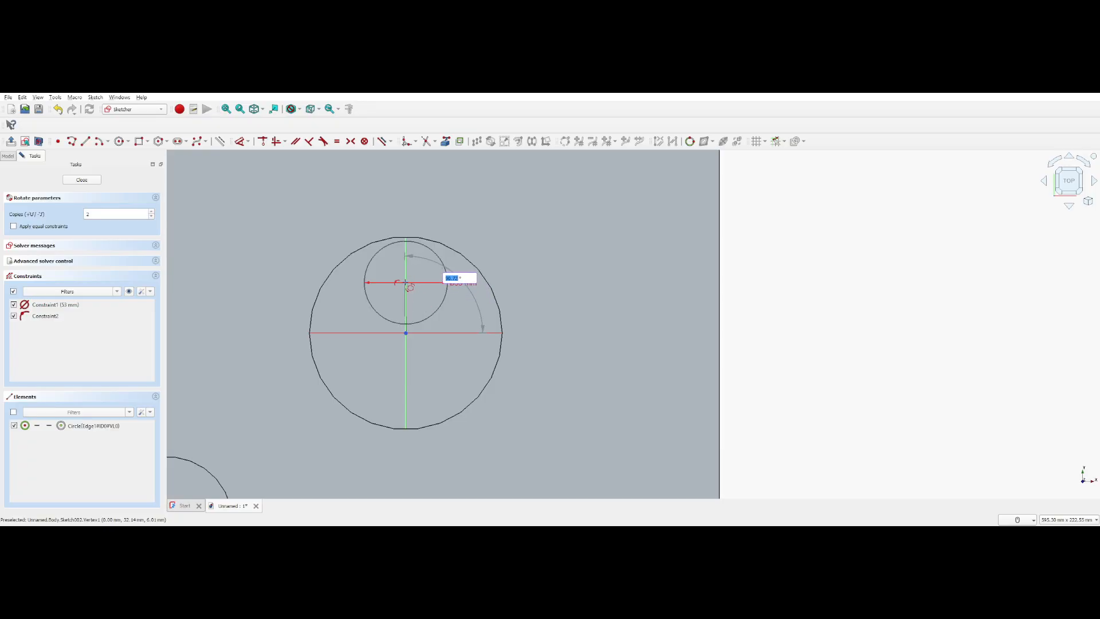
click(408, 284)
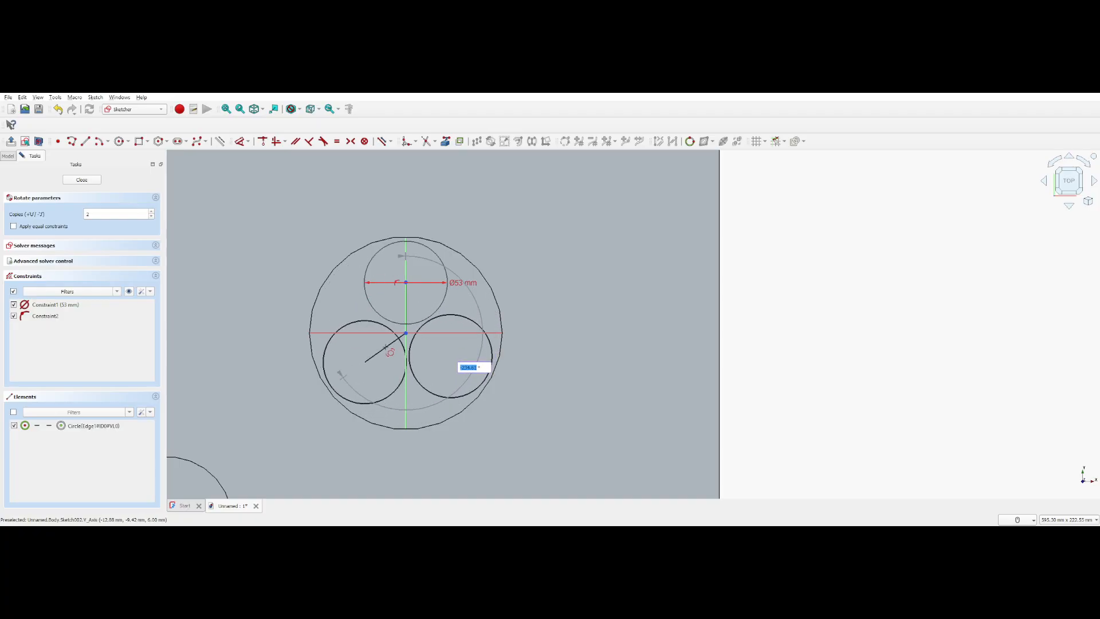
click(383, 346)
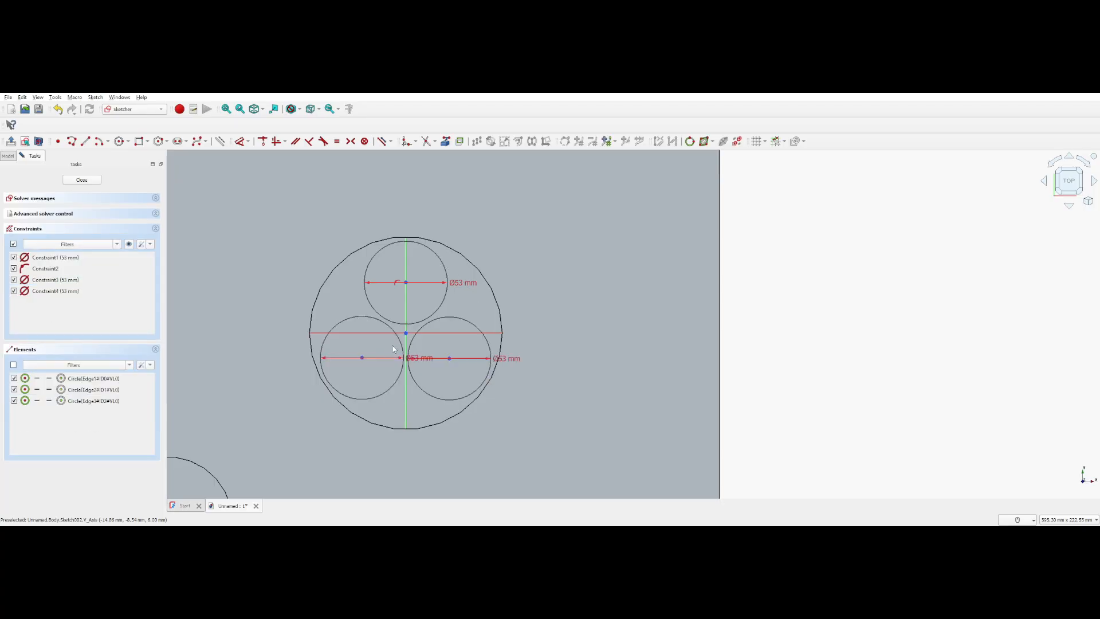
Reference the edge of the plate's lower-left round pocket as external geometry and draw a 53 mm circle at its centre
scroll(507, 383, down, 4)
middle_drag(623, 370, 603, 390)
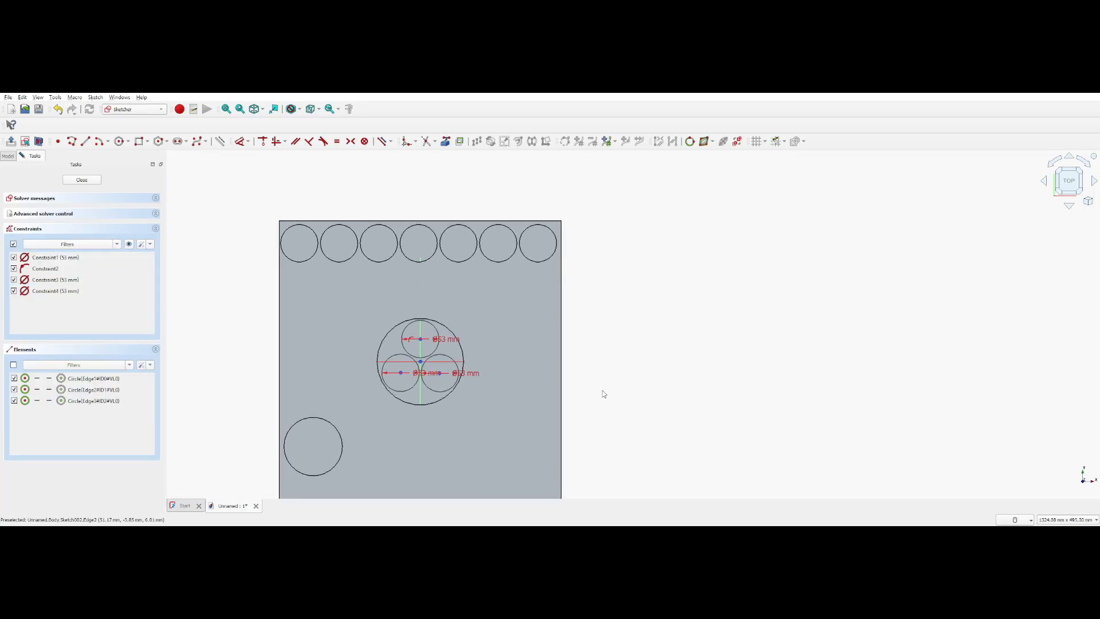
scroll(602, 390, up, 2)
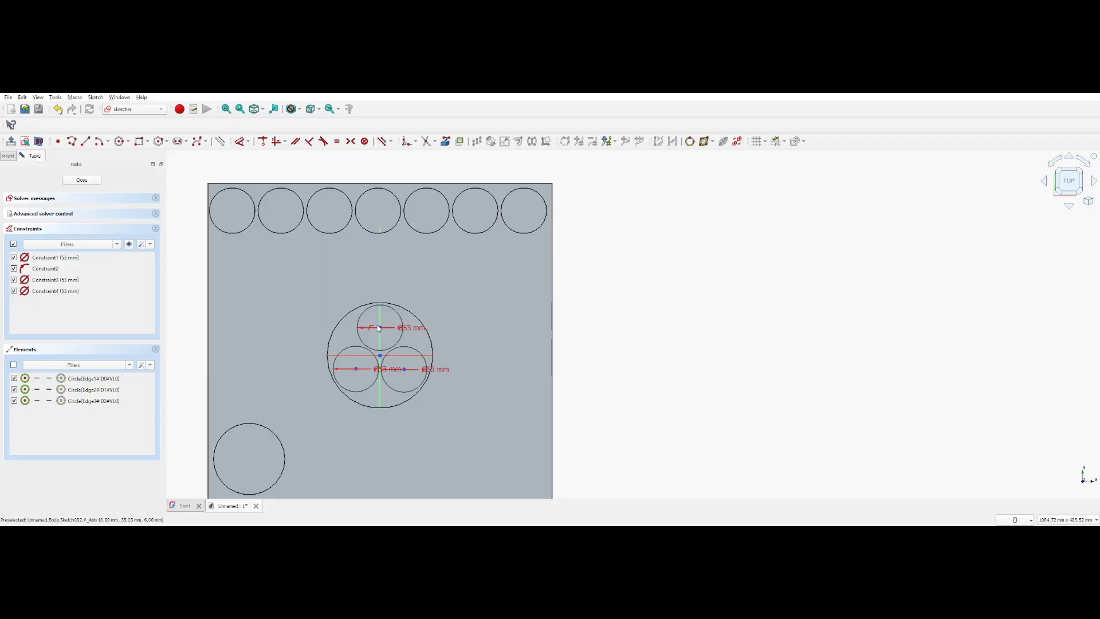
middle_drag(311, 458, 378, 380)
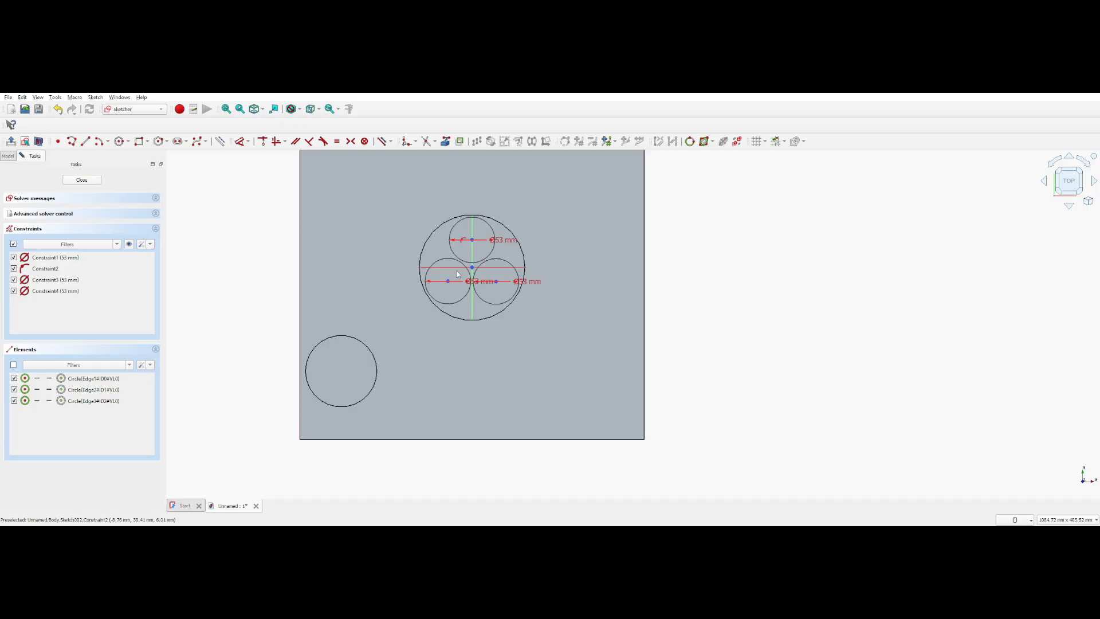
click(449, 143)
click(362, 344)
scroll(249, 347, up, 2)
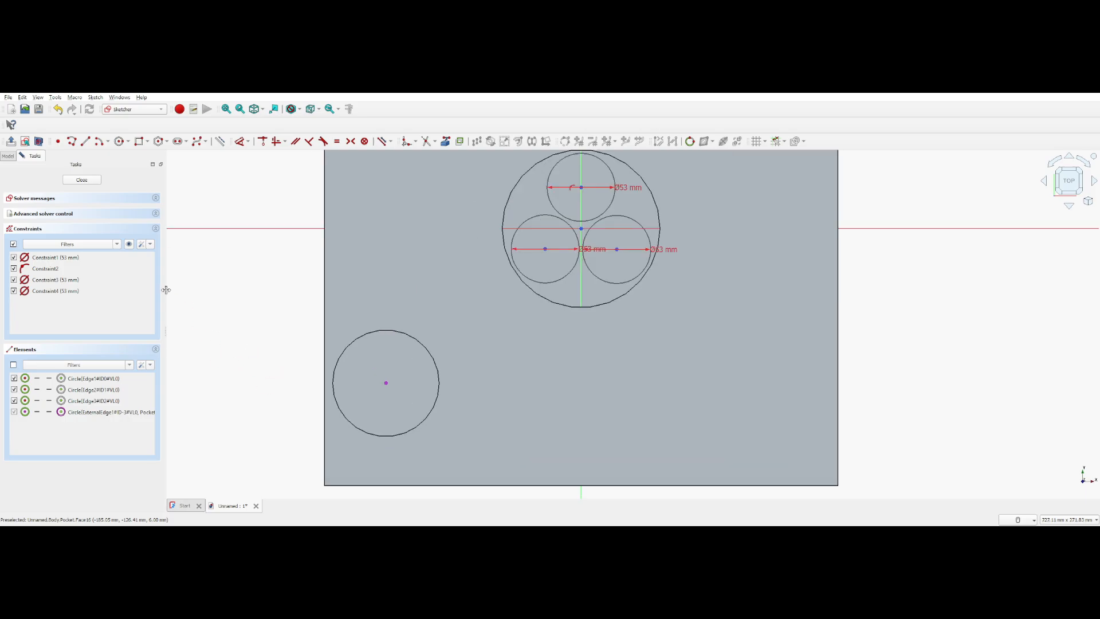
click(120, 141)
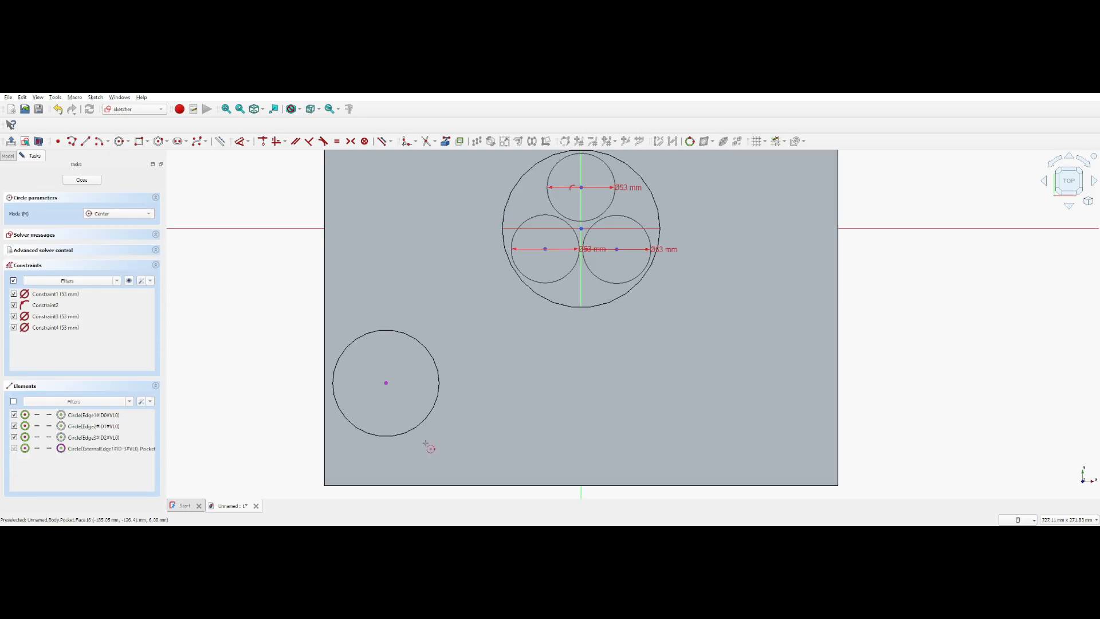
click(386, 383)
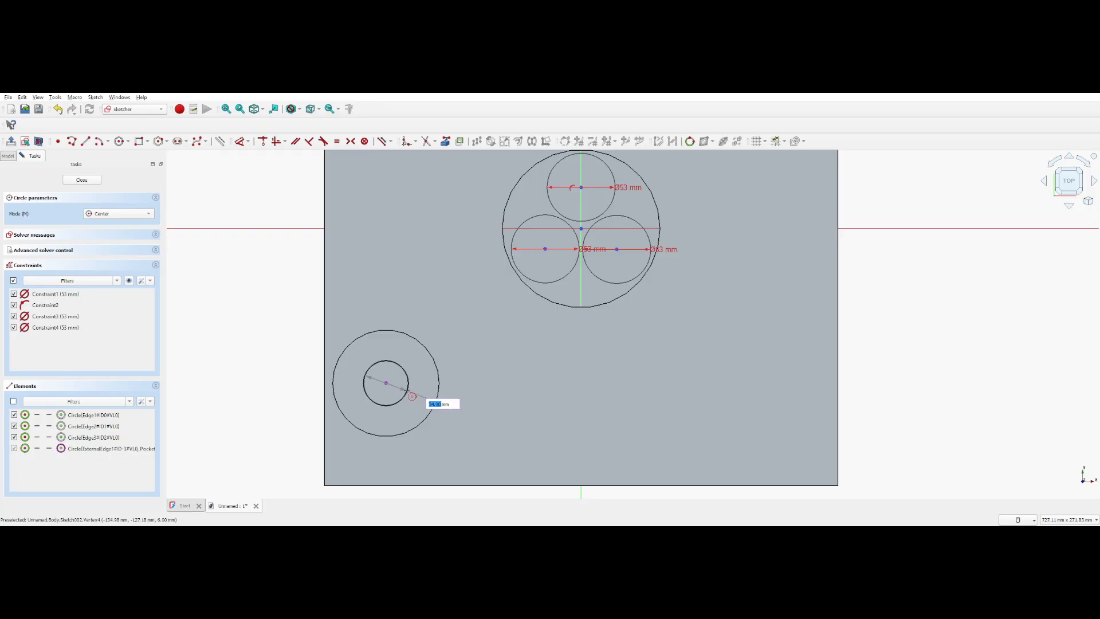
text(53)
key(Return)
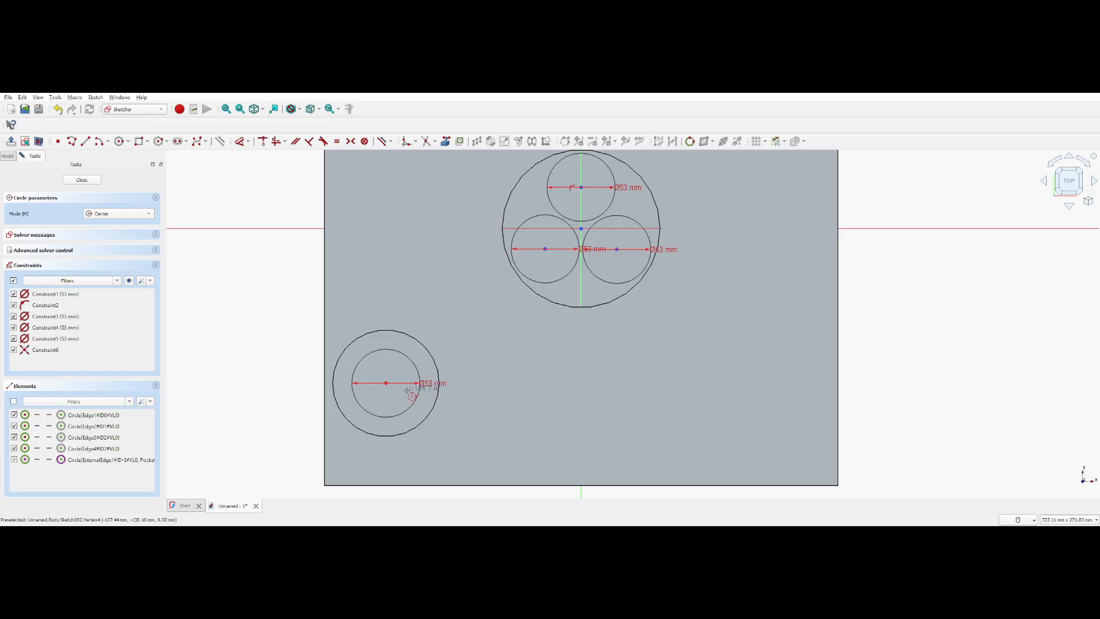
Close the sketch and cut its four 53 mm circles as a 4 mm deep pocket
click(82, 180)
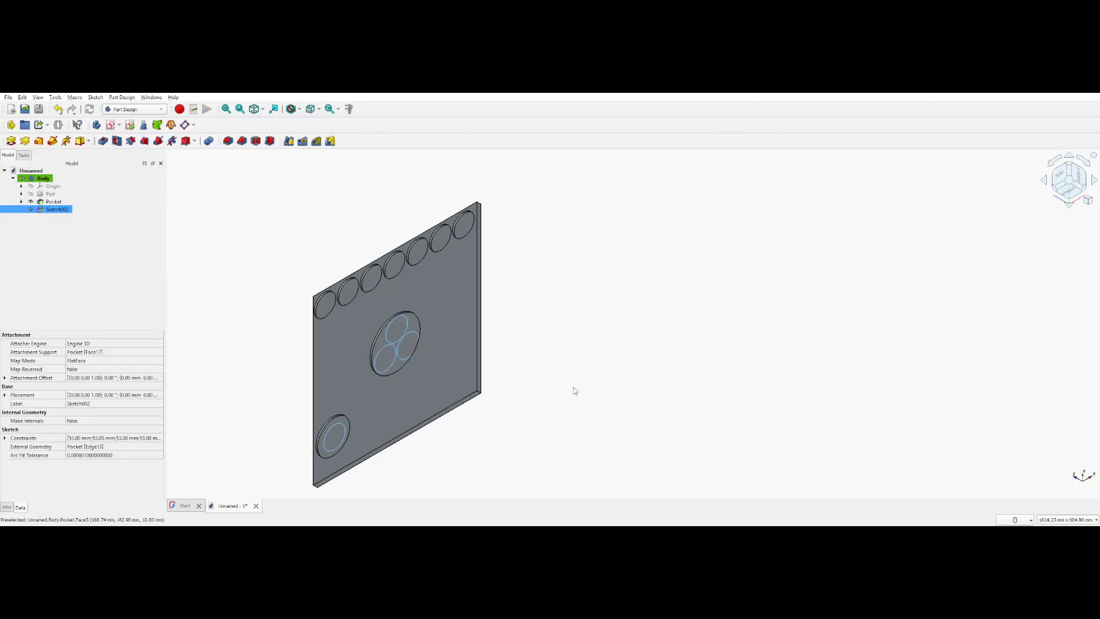
click(103, 141)
key(Return)
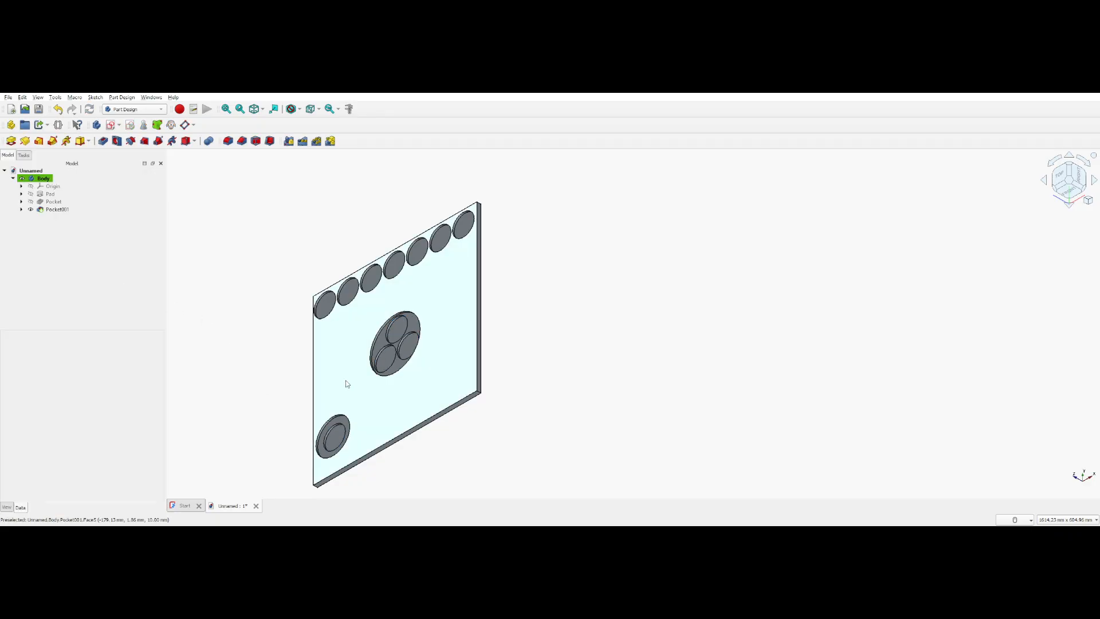
Start a new sketch on the floor of the upper 53 mm pocket inside the central pocket
click(401, 334)
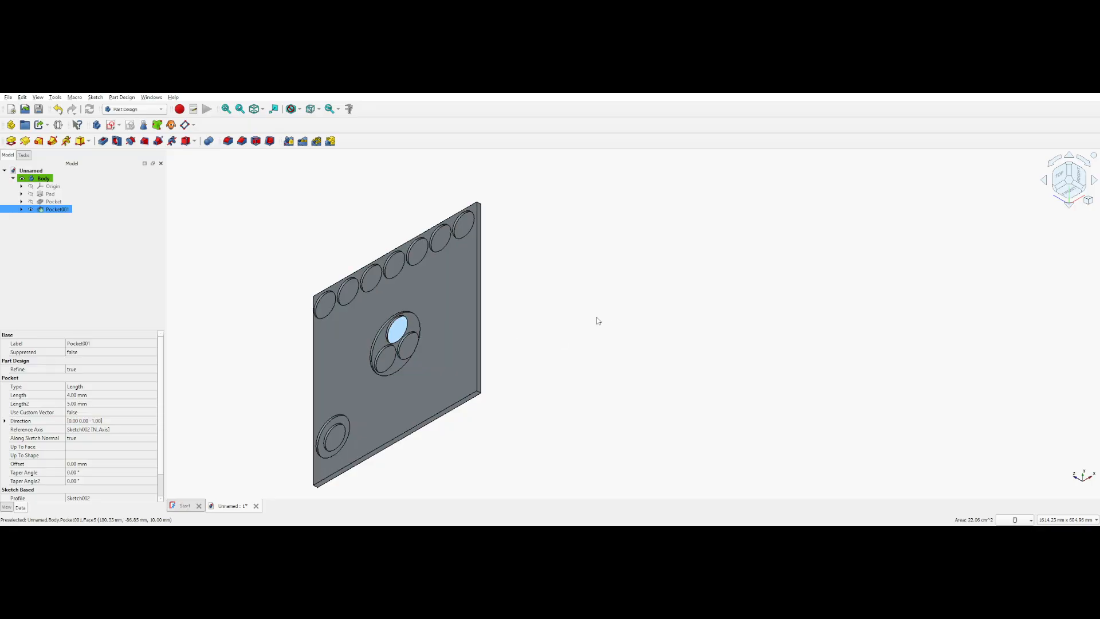
click(110, 124)
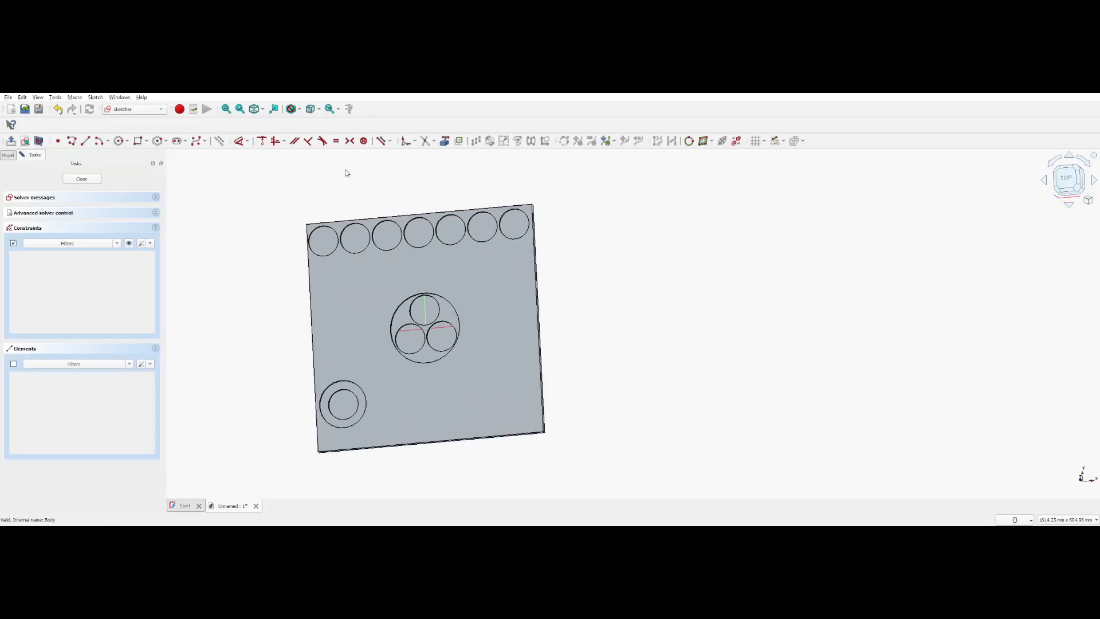
scroll(589, 336, up, 5)
middle_drag(545, 295, 733, 331)
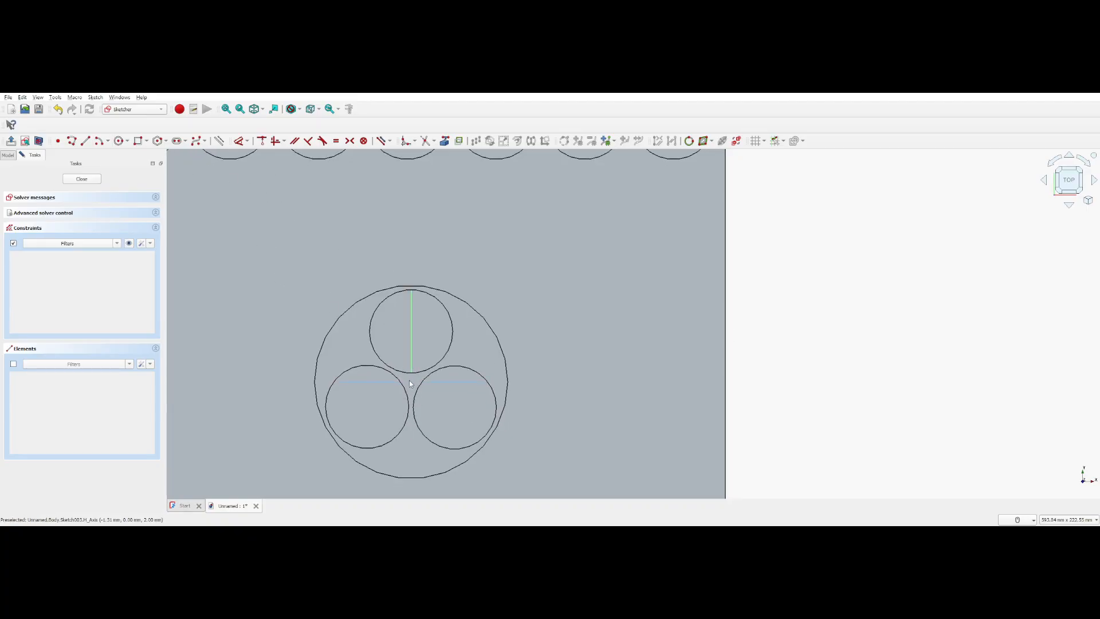
Reference the edges of the three 53 mm pockets inside the central pocket as external geometry
click(445, 141)
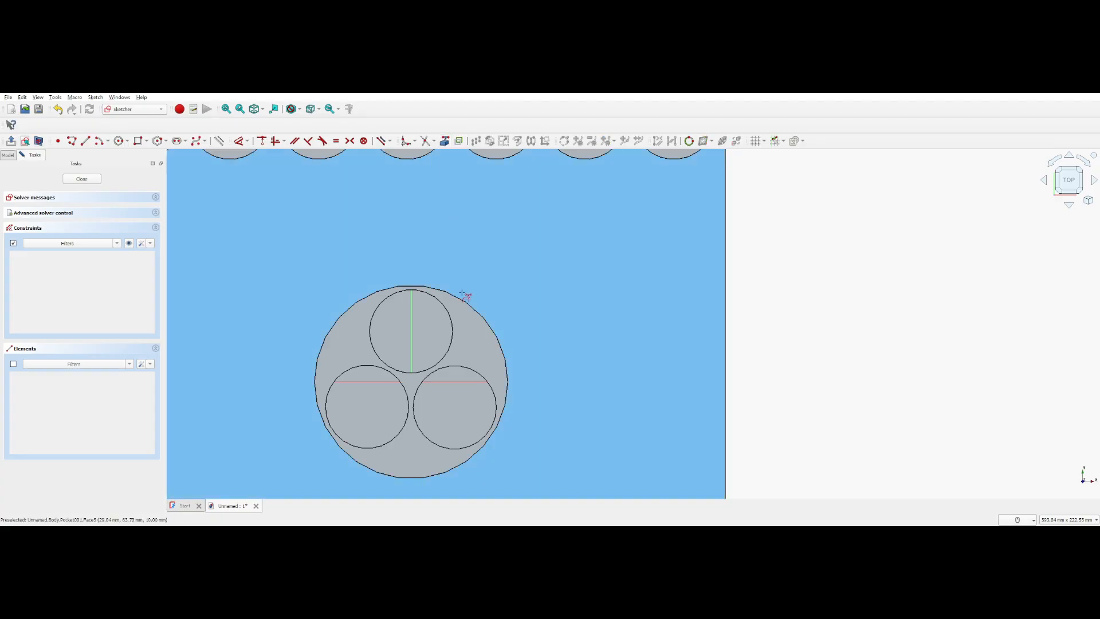
click(452, 331)
click(486, 380)
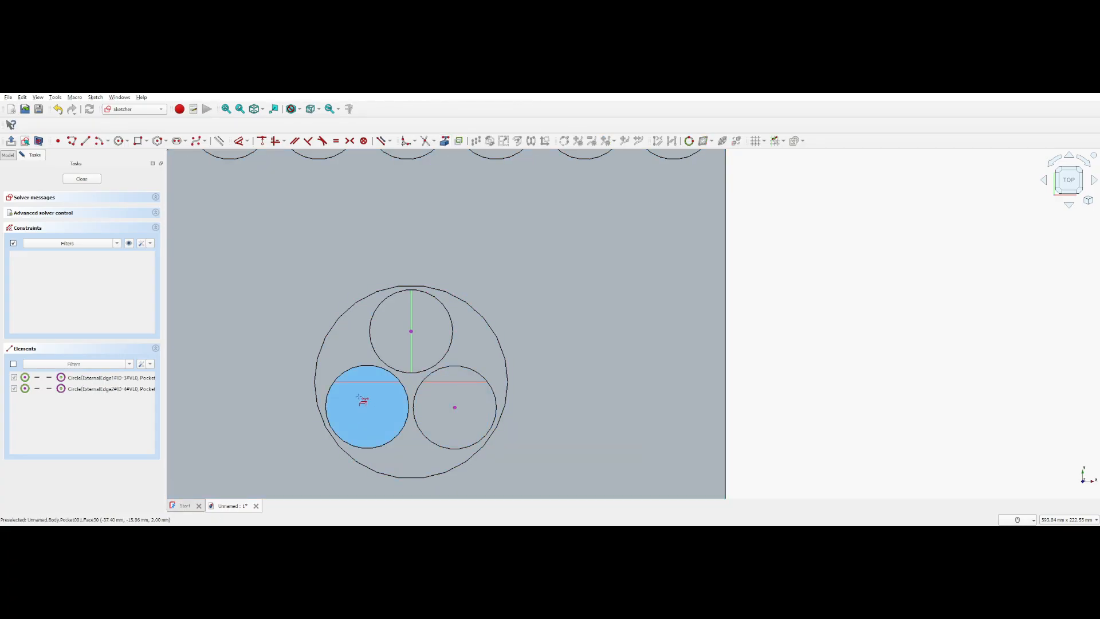
click(358, 367)
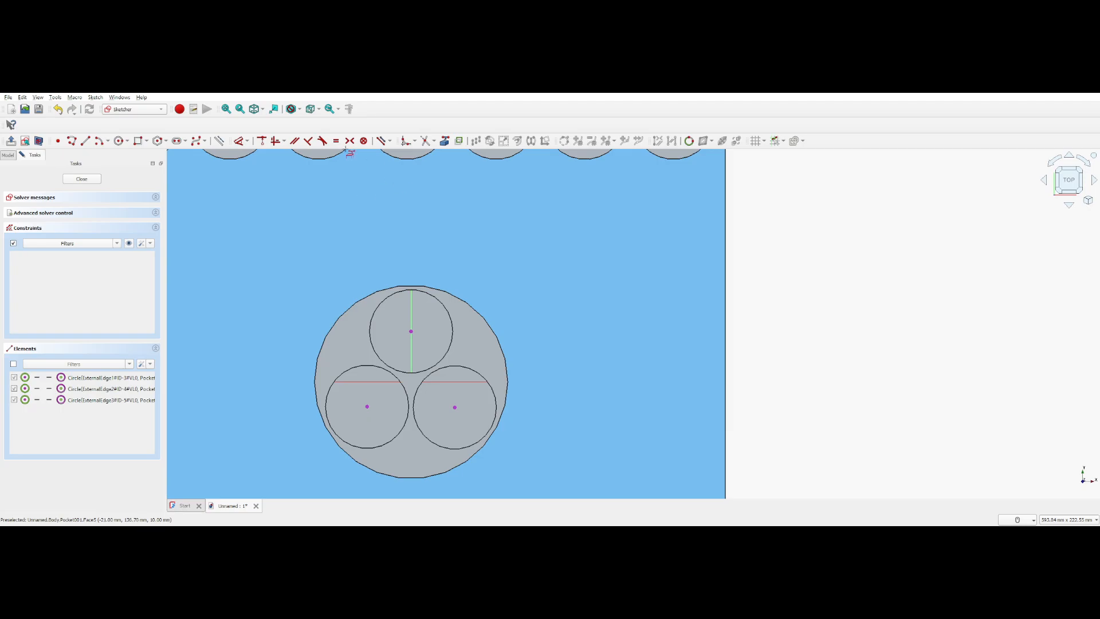
Draw a circle of 33 mm diameter at the centre of each of the three referenced 53 mm pockets
key(g)
key(c)
click(412, 331)
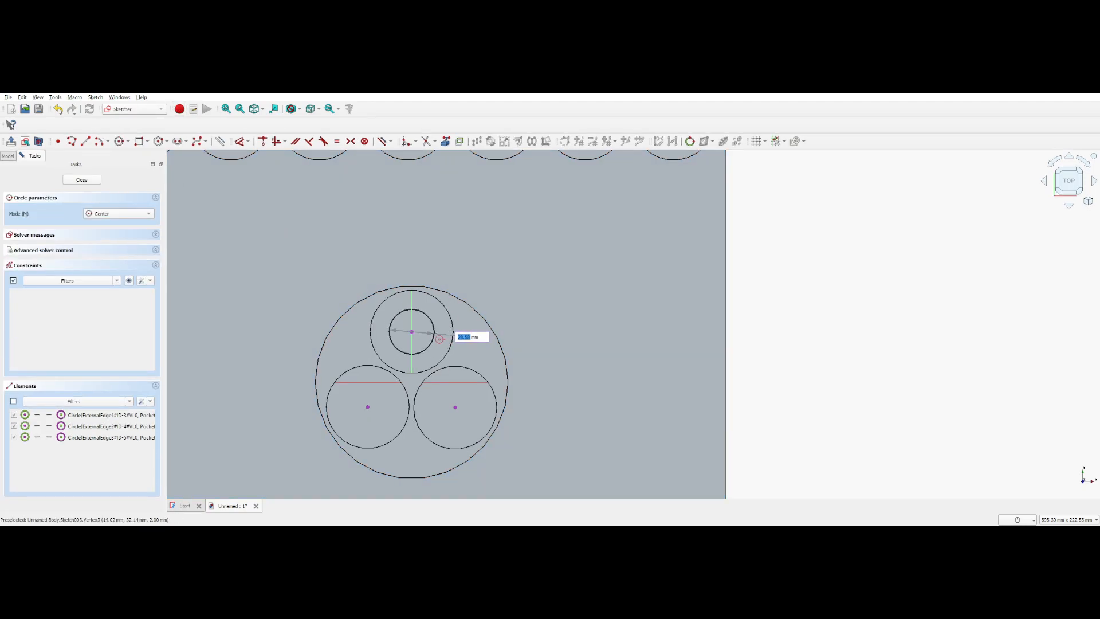
text(33)
key(Return)
click(368, 407)
text(33)
key(Return)
click(455, 407)
text(33)
key(Return)
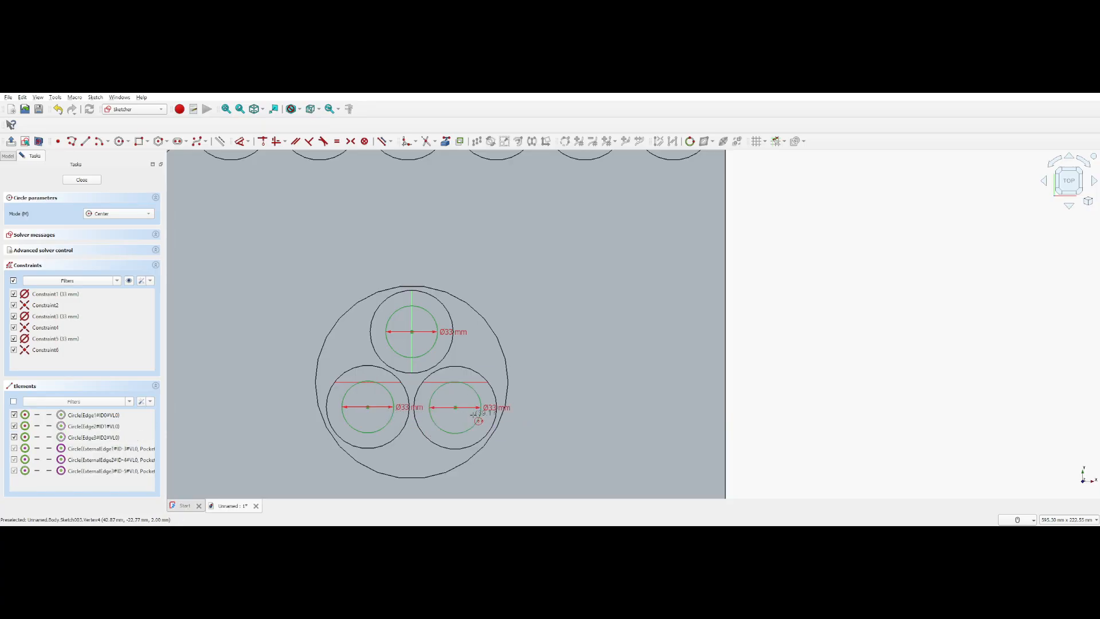
Close the sketch and cut its three 33 mm circles as a 4 mm deep pocket
scroll(560, 382, down, 3)
scroll(533, 344, down, 2)
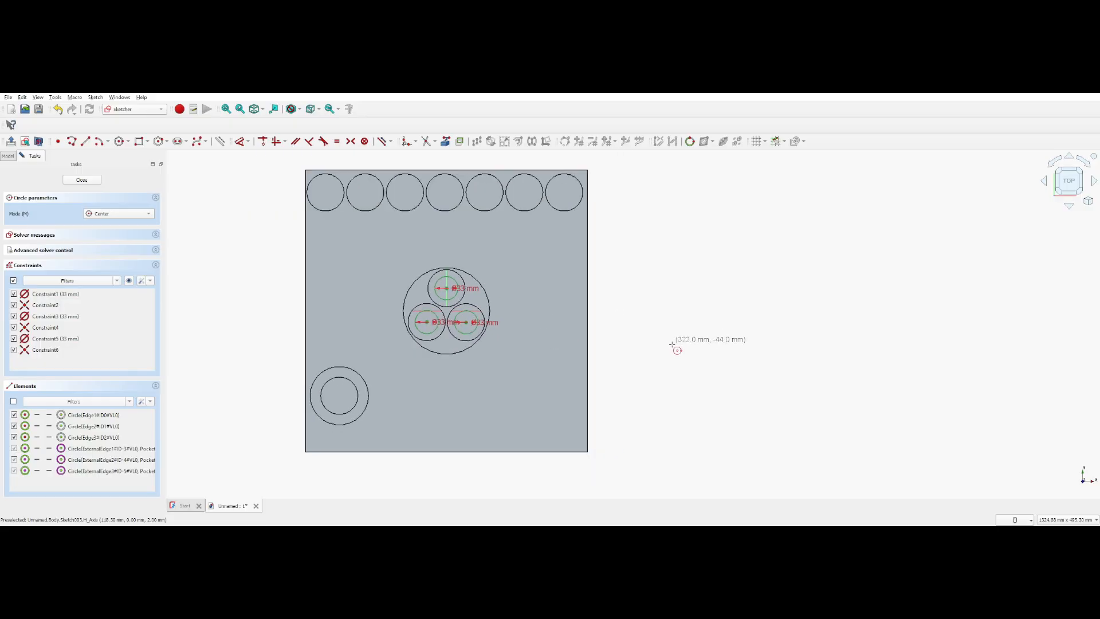
click(81, 181)
click(102, 141)
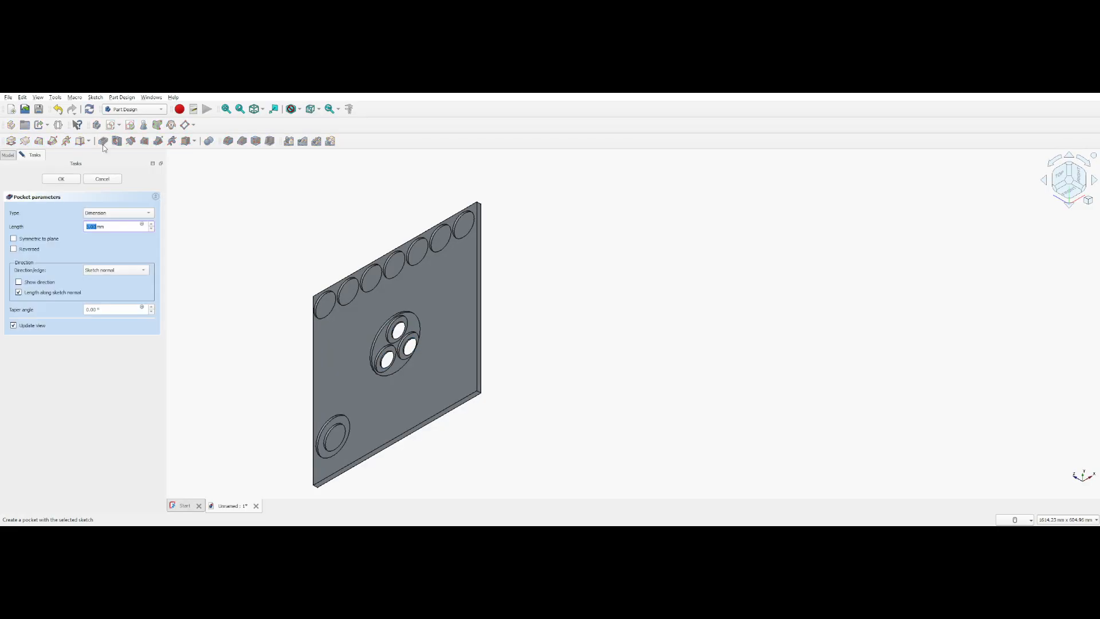
text(4)
key(Return)
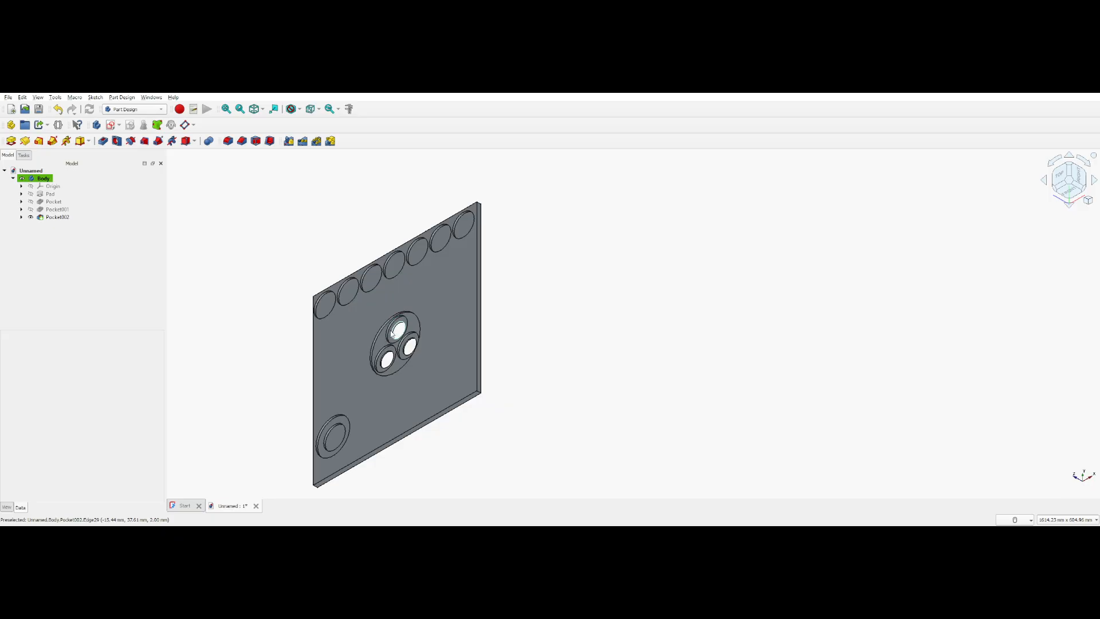
Set the length of the plate's base pad to 15 mm
click(66, 217)
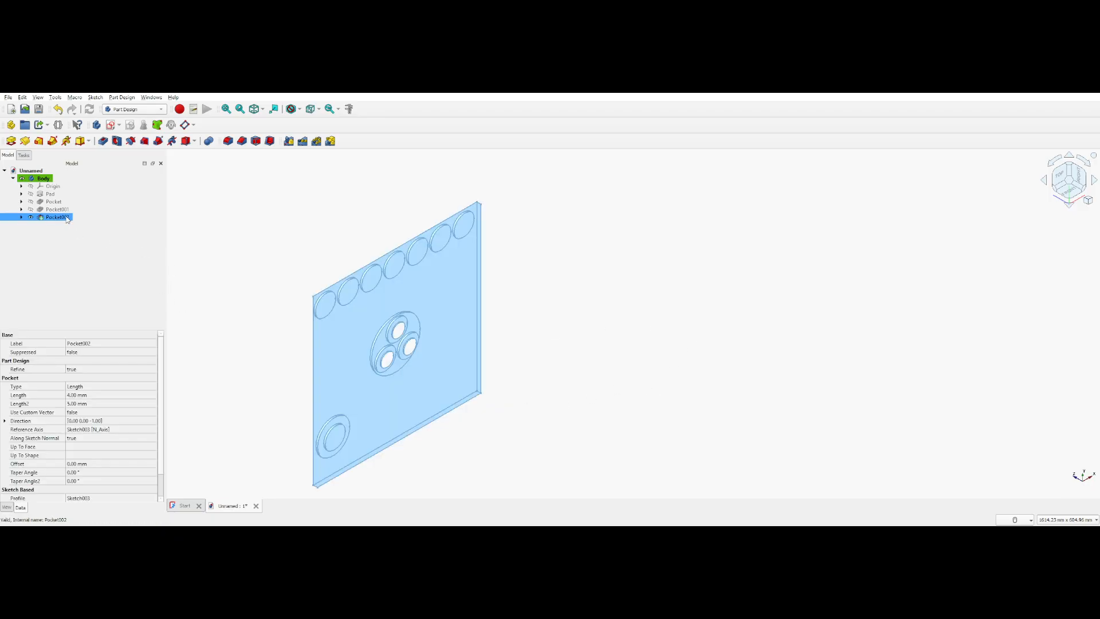
click(49, 195)
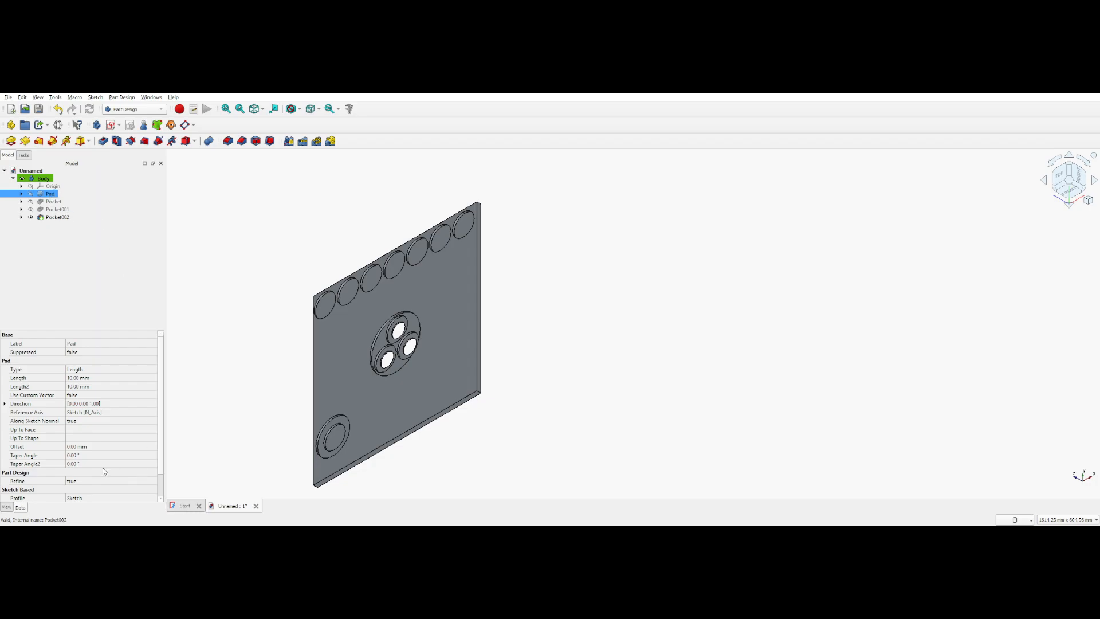
click(75, 379)
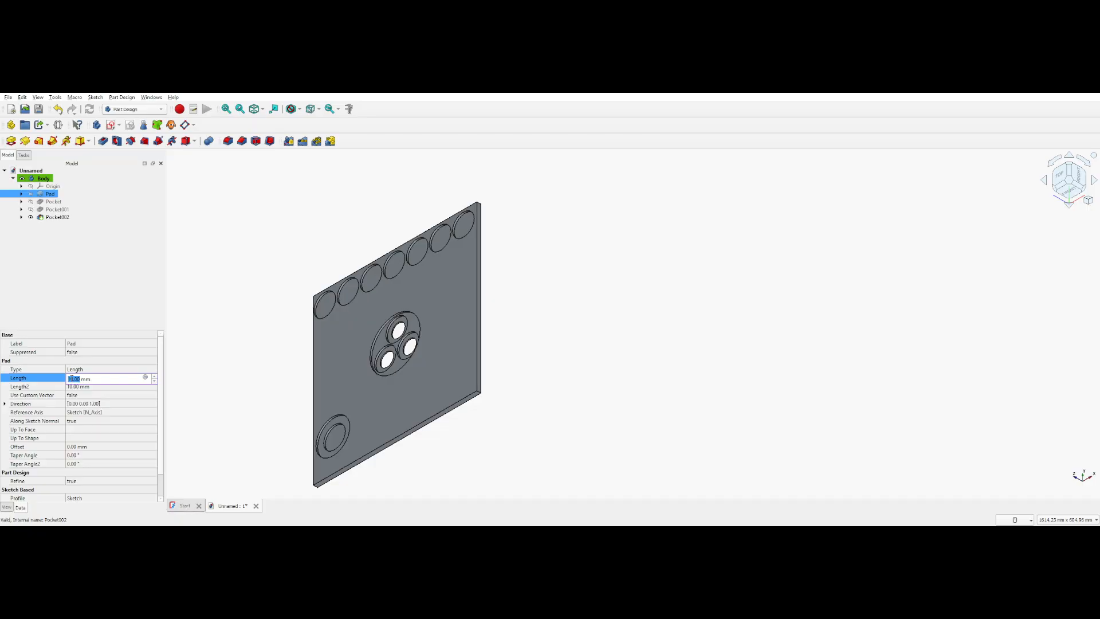
text(15)
key(Return)
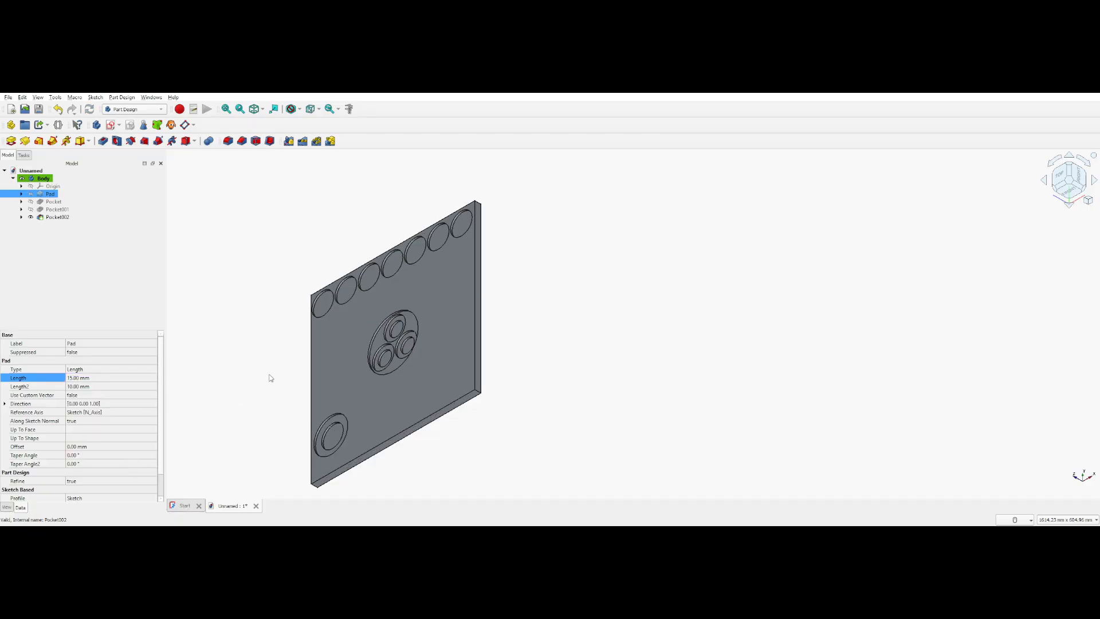
click(258, 365)
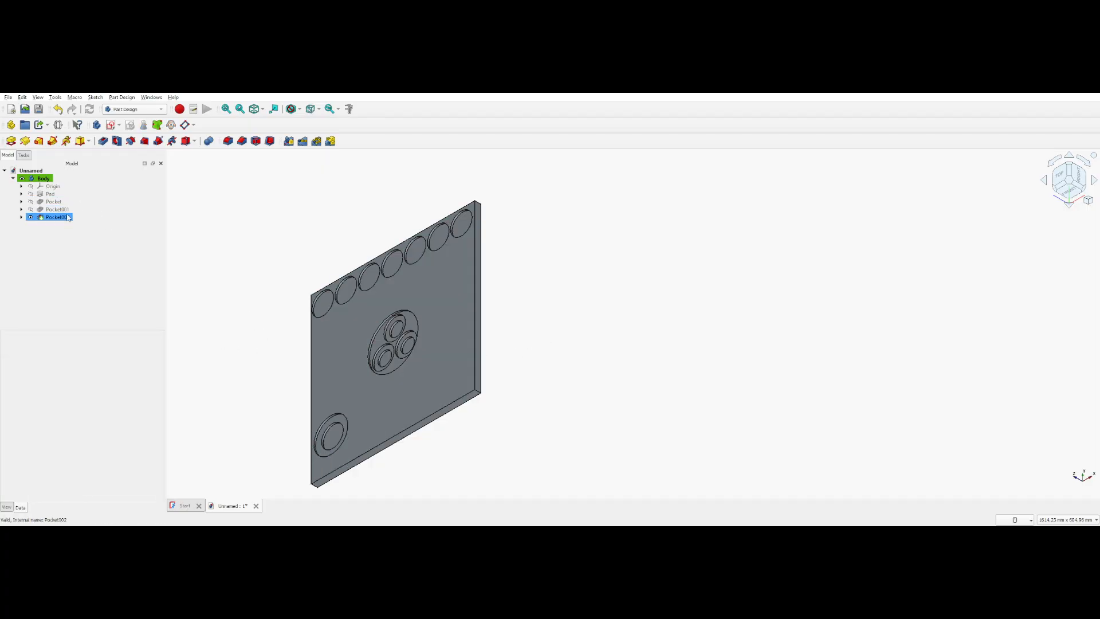
Delete the three pocket features and the base pad from the body, keeping their sketches
click(55, 218)
key(Delete)
click(58, 210)
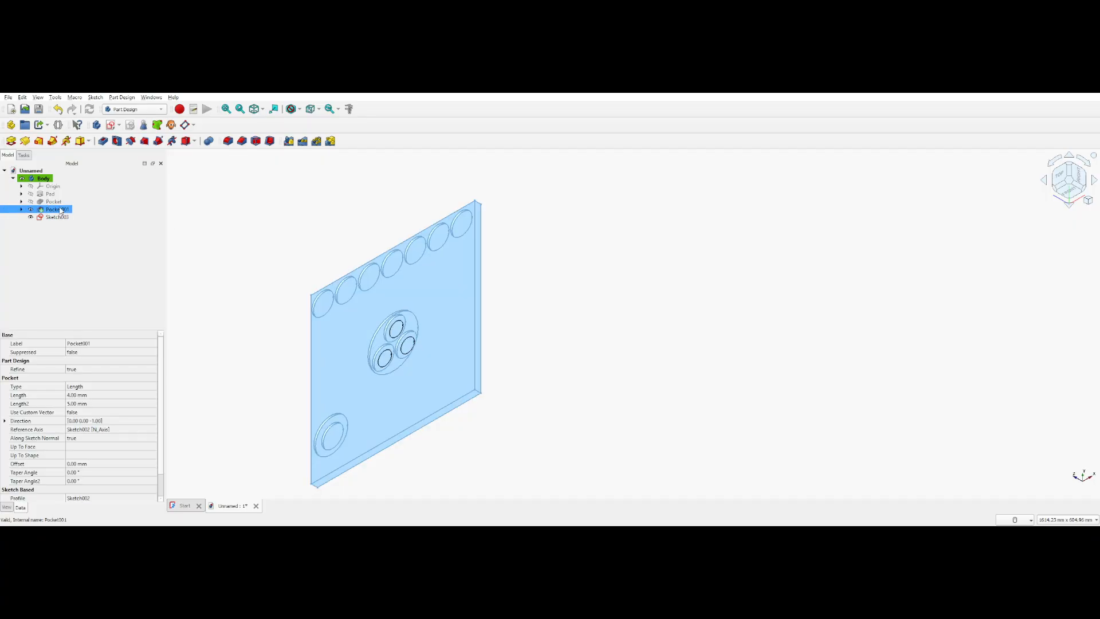
key(Delete)
click(58, 201)
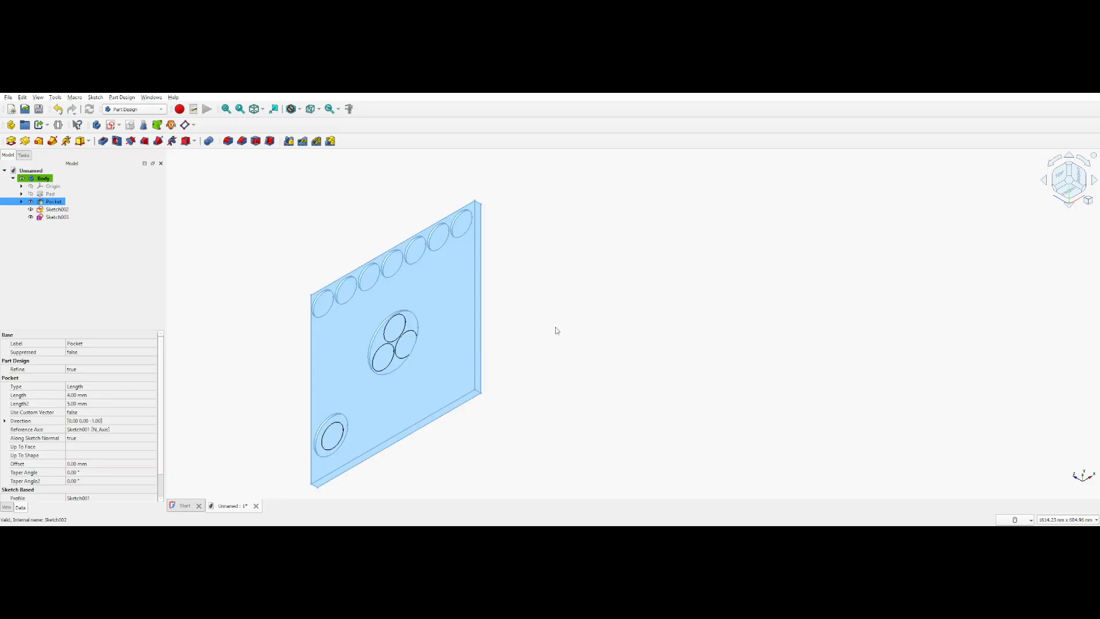
key(Delete)
click(51, 194)
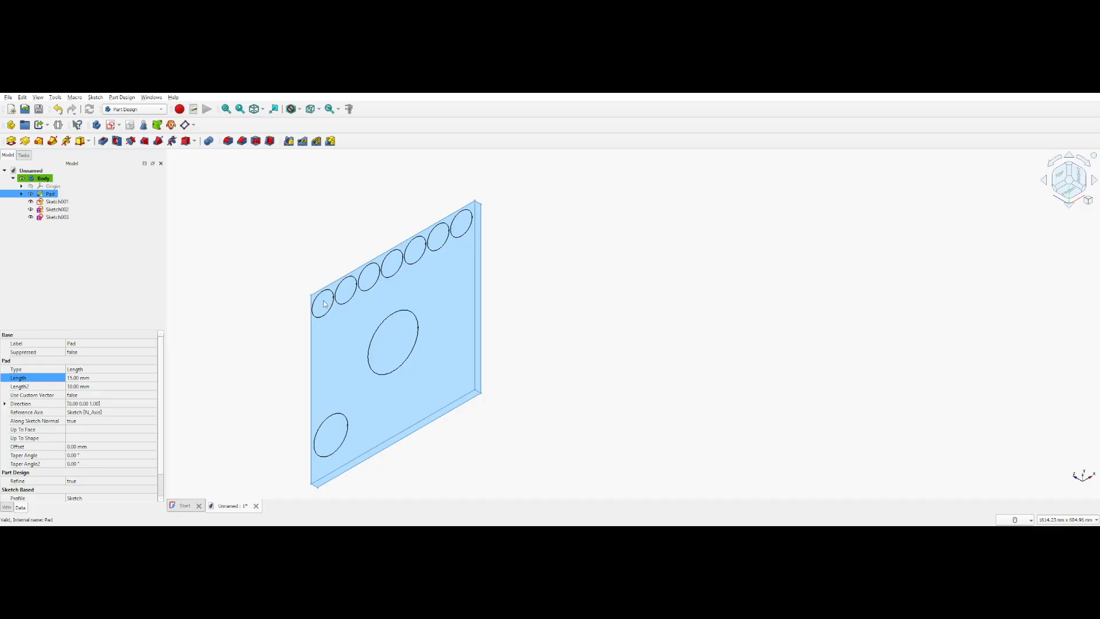
key(Delete)
Remove the base pad while keeping its sketch, and pad the 400 mm square sketch again to a length of 20 mm
click(69, 194)
click(57, 209)
ctrl+click(57, 217)
click(59, 216)
click(60, 210)
click(58, 202)
click(55, 196)
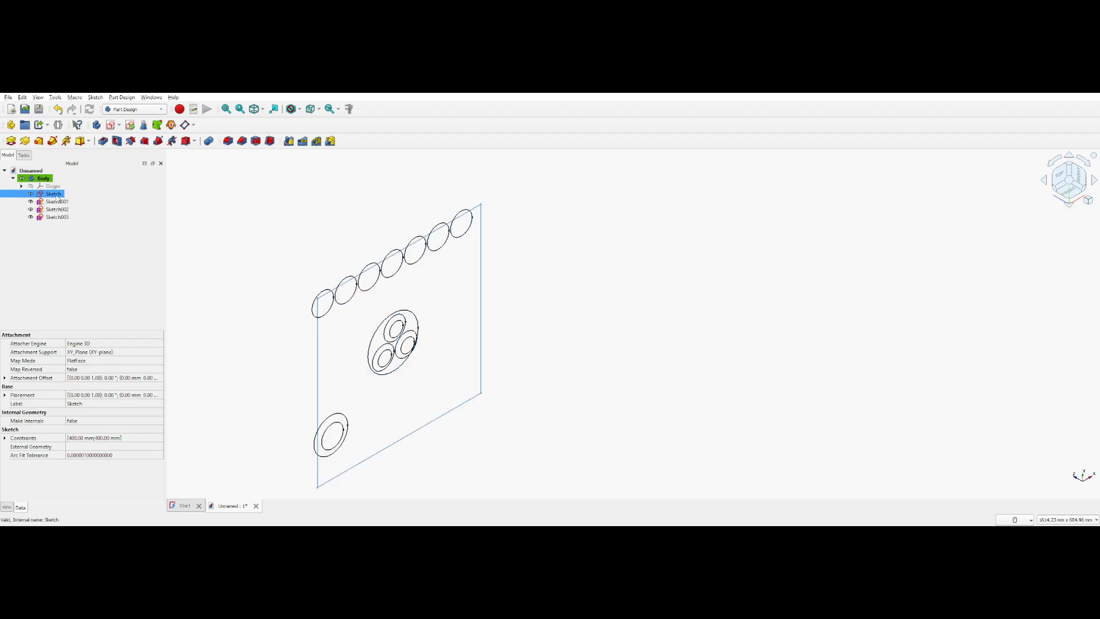
click(11, 141)
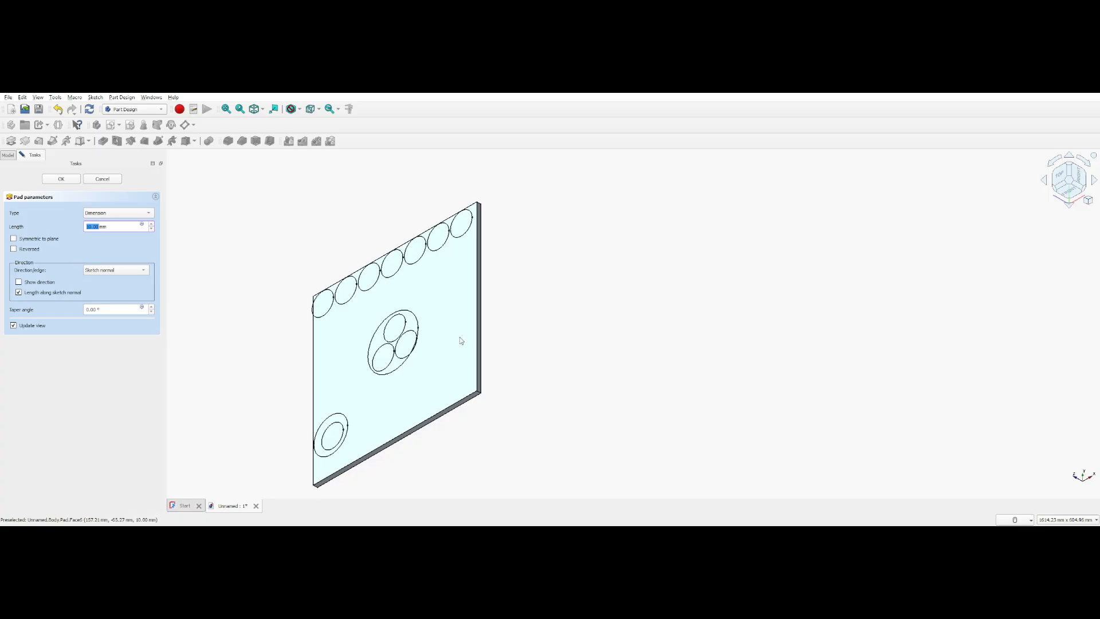
text(20)
key(Return)
Try to cut the circles of Sketch001 as a 6 mm deep pocket with a custom direction and the direction shown
click(58, 194)
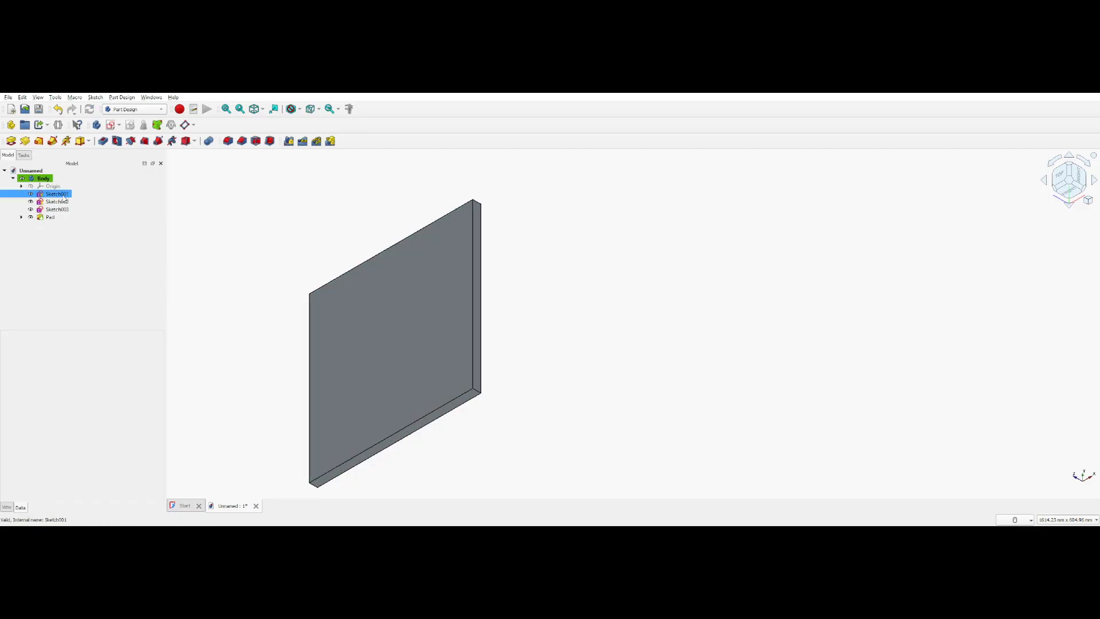
click(103, 141)
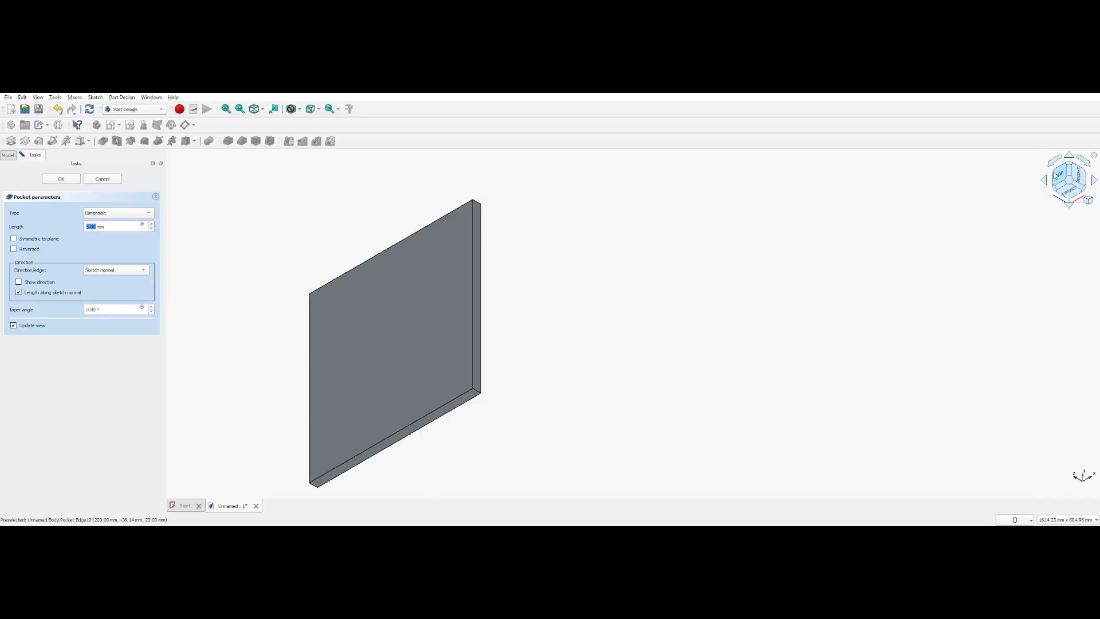
click(143, 276)
click(129, 290)
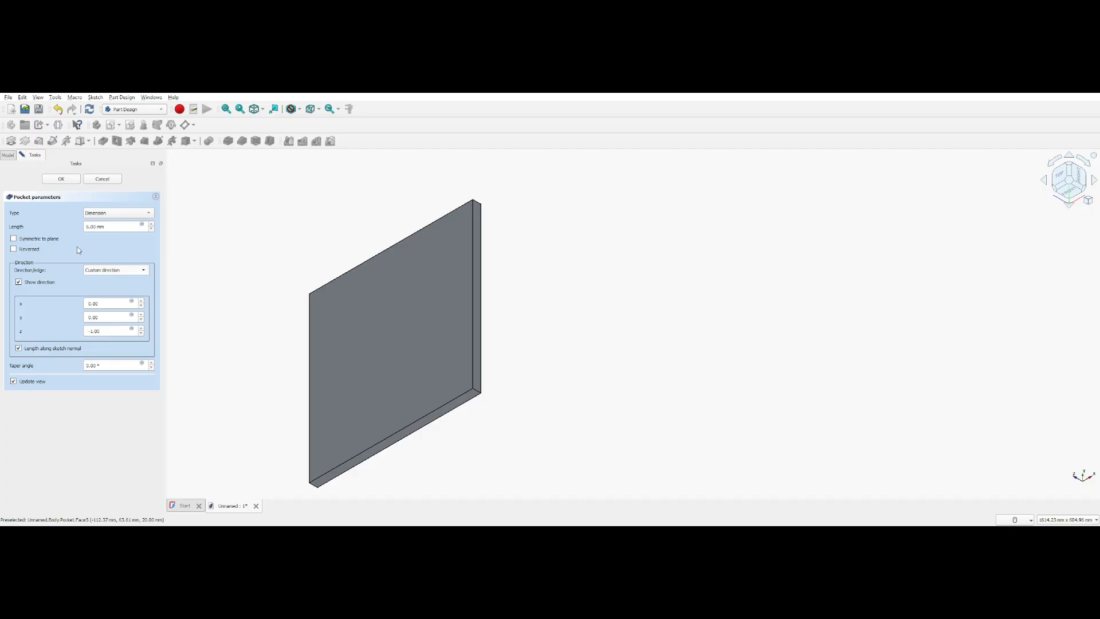
Try the Sketch001 pocket with the two dimensions type, testing different first lengths around 6 mm, and discard it
click(136, 256)
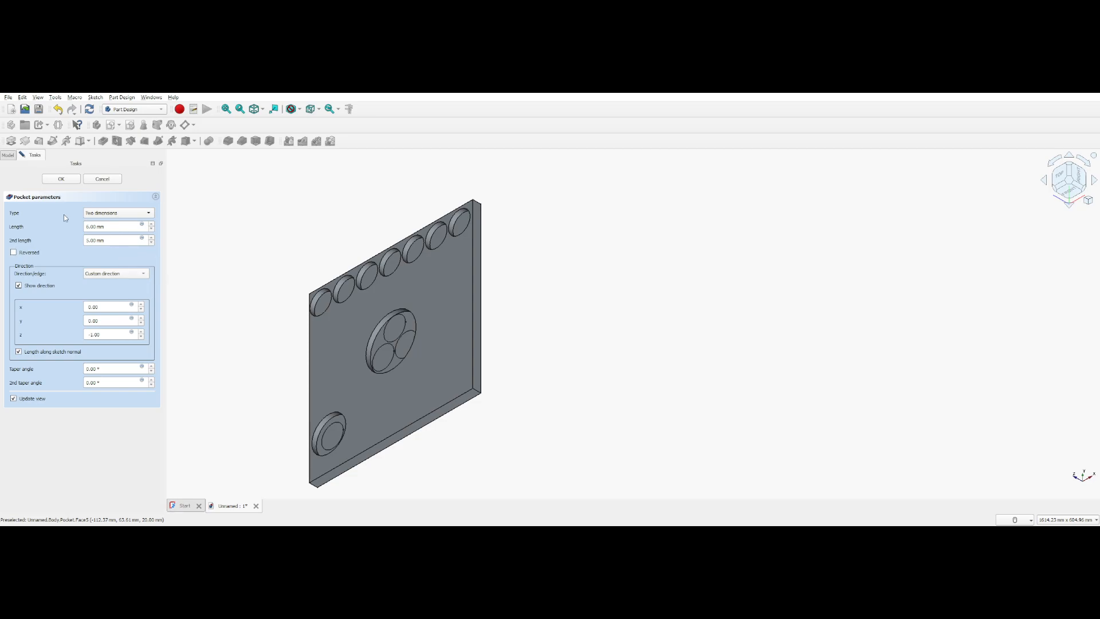
click(88, 241)
click(152, 226)
click(152, 224)
click(152, 225)
click(152, 224)
click(152, 225)
click(151, 224)
click(152, 230)
click(152, 230)
click(152, 230)
click(152, 230)
click(152, 229)
click(102, 179)
click(57, 193)
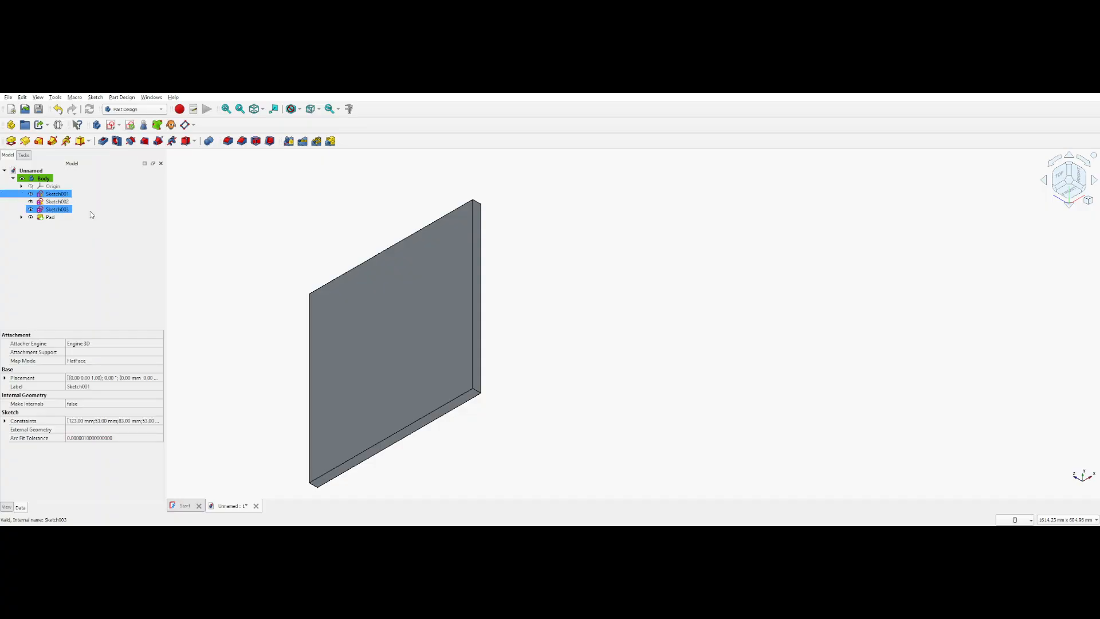
click(50, 217)
click(60, 194)
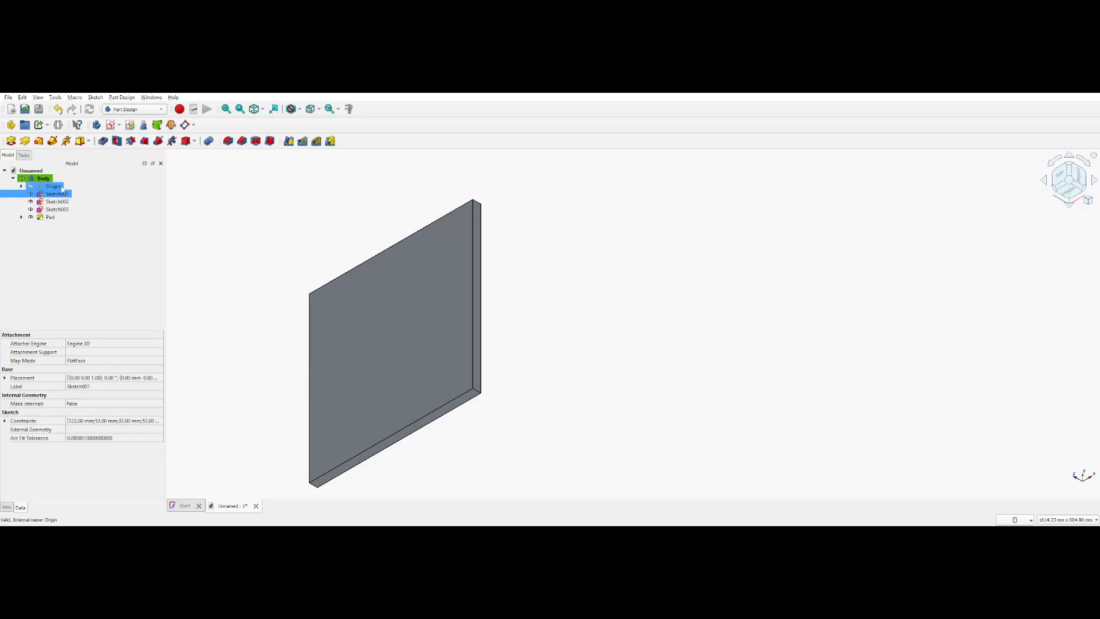
click(104, 141)
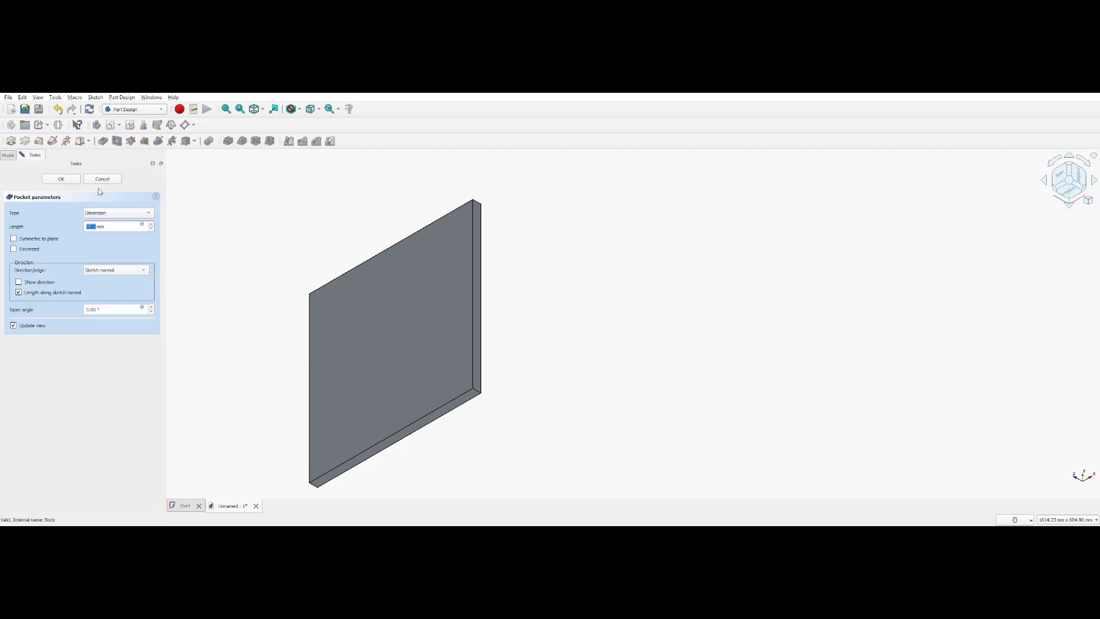
click(101, 180)
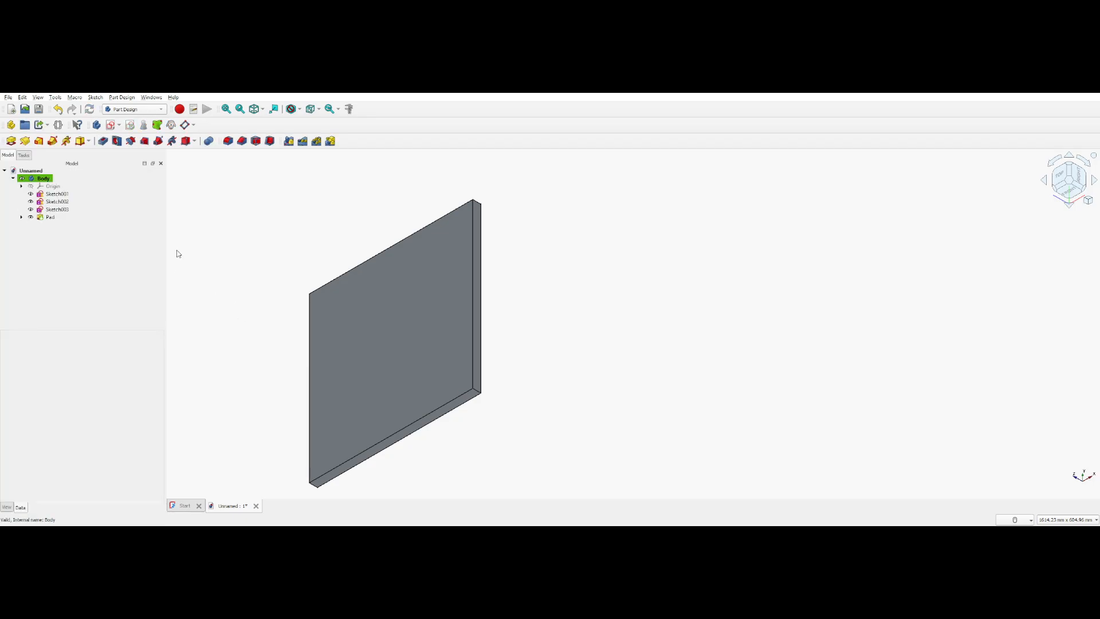
Undo the rebuilt pad and the feature deletions to restore the original base pad and all three pockets
key(ctrl+z)
key(ctrl+z)
key(ctrl+z)
key(ctrl+z)
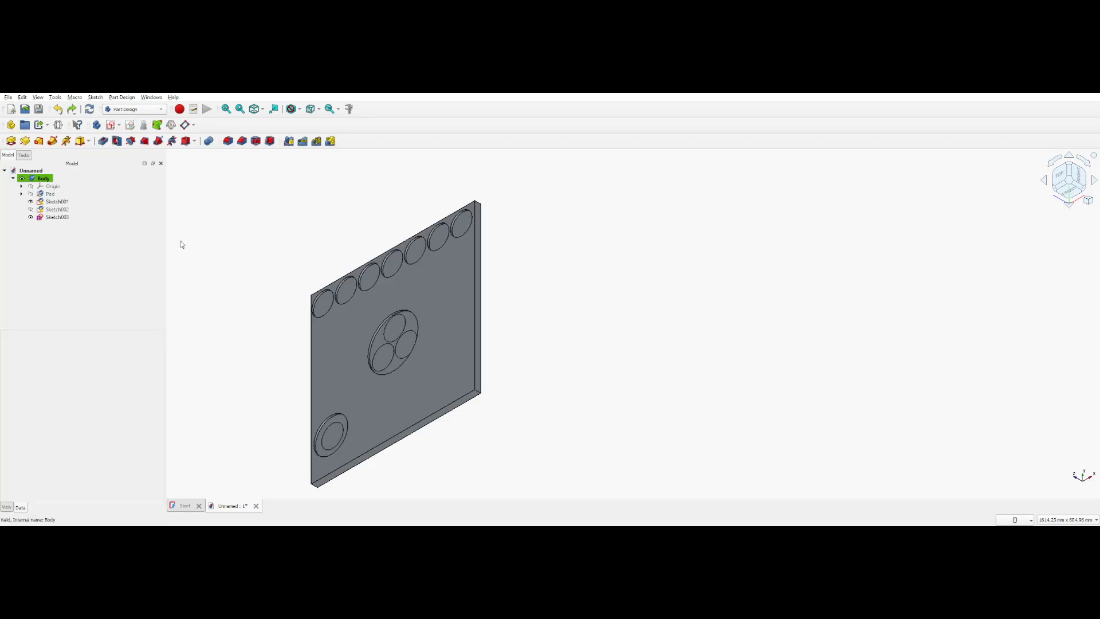
key(ctrl+z)
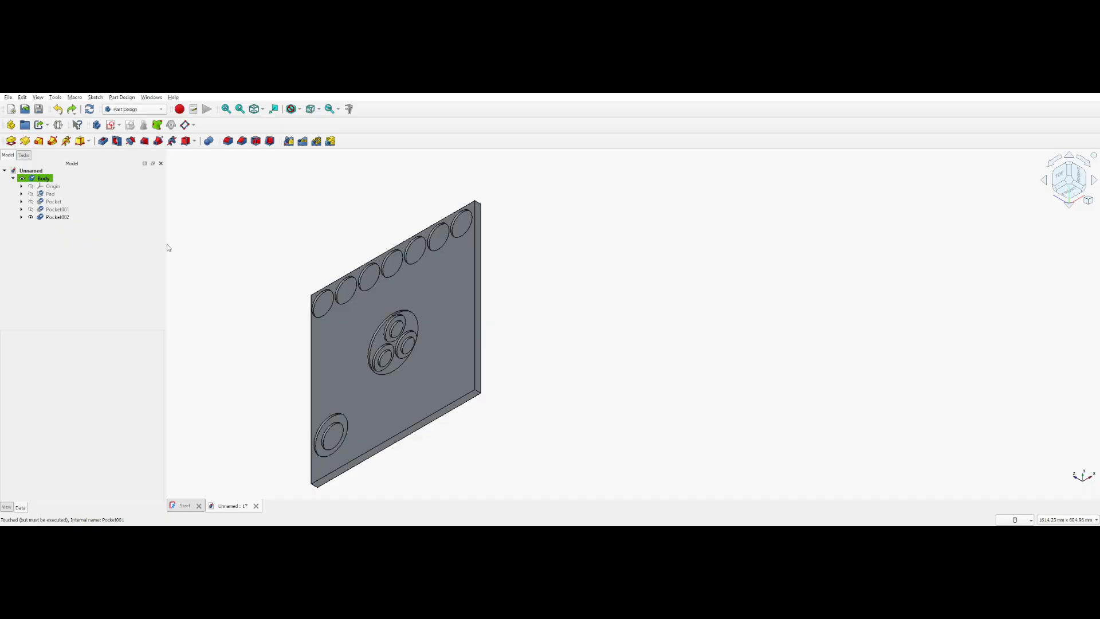
click(52, 219)
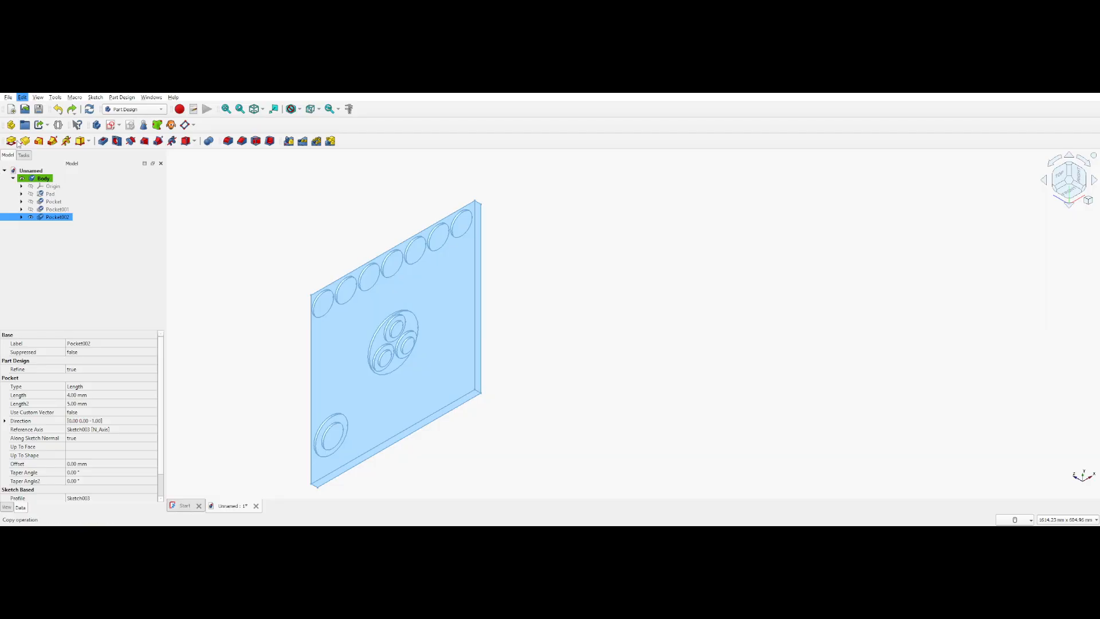
click(8, 98)
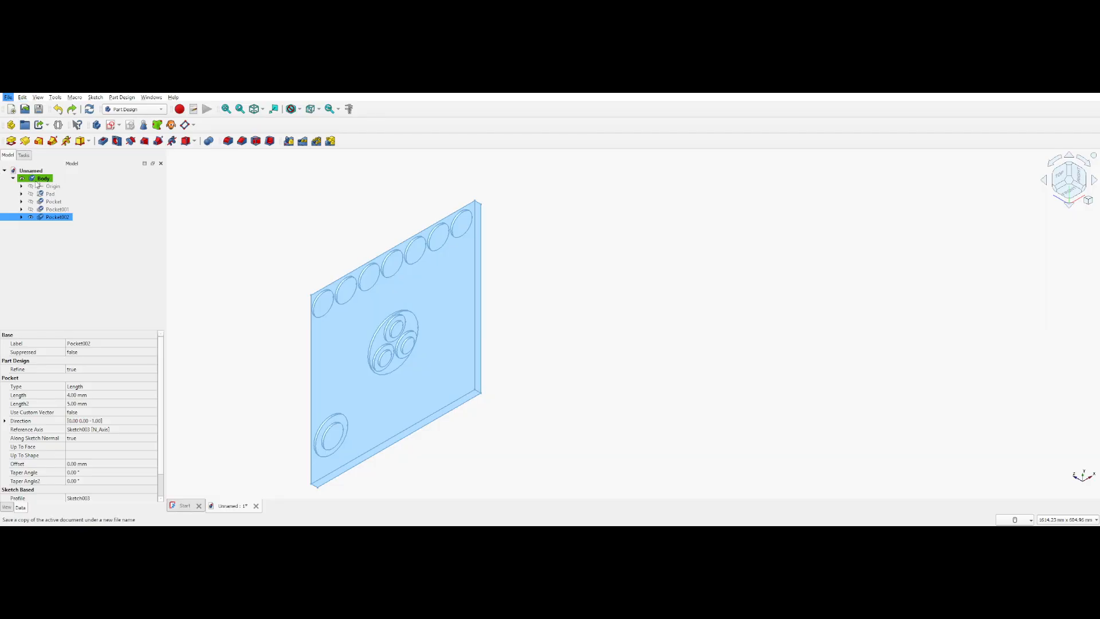
click(52, 227)
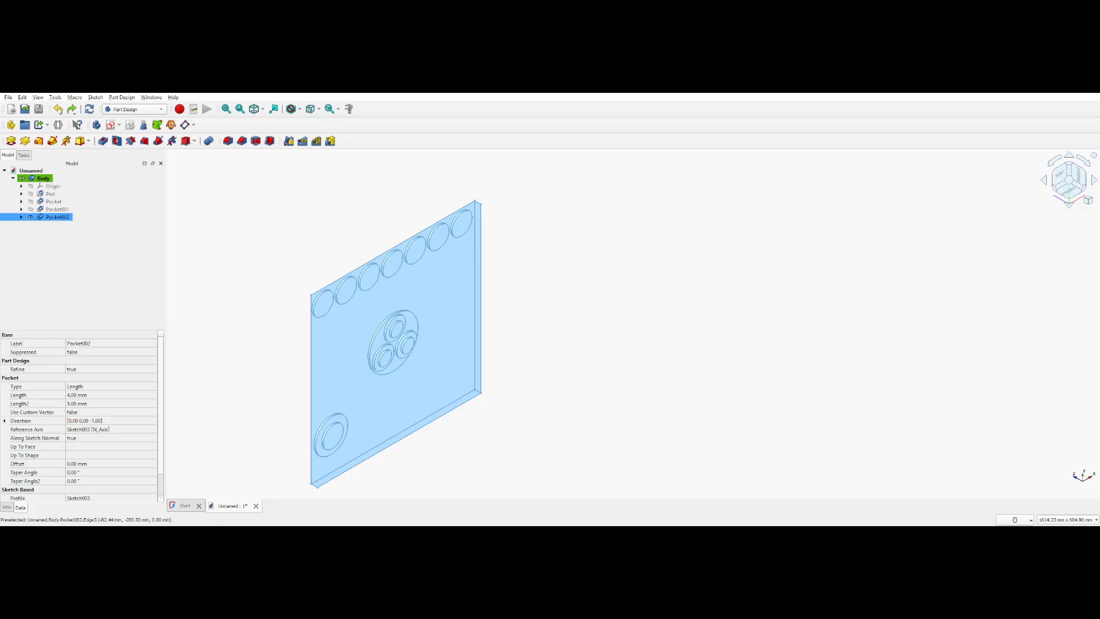
click(579, 302)
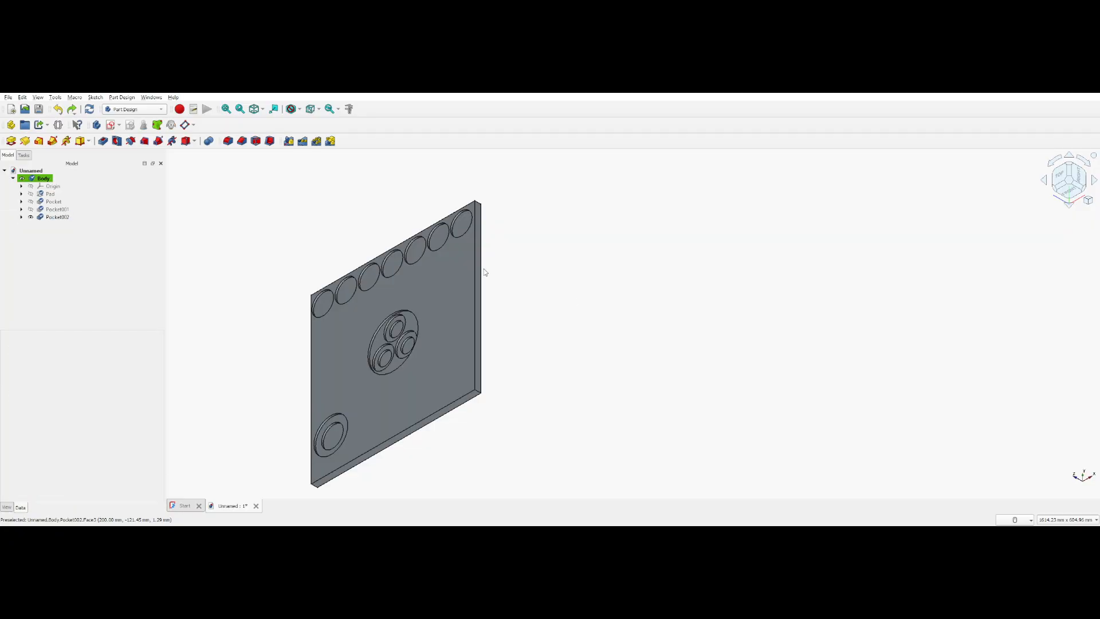